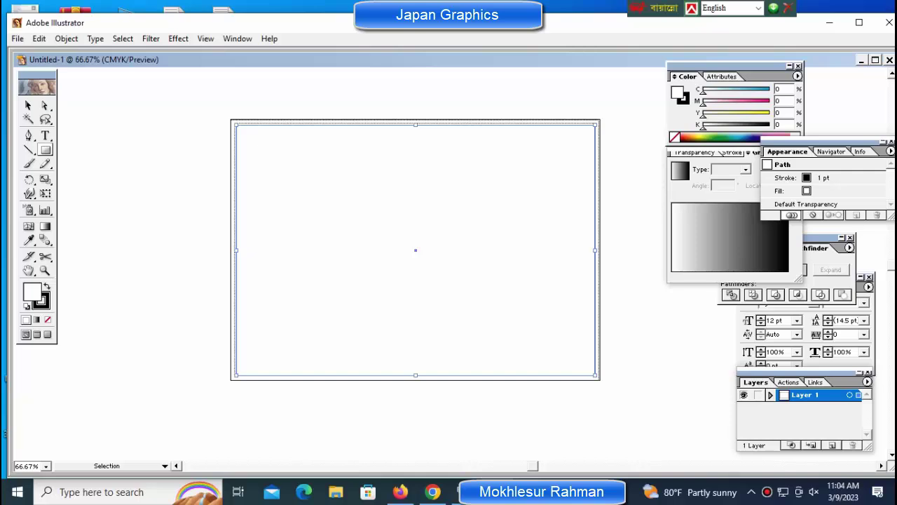
Stretch the left edge of the page-sized rectangle slightly outward to the dotted margin line.
left_click_drag(236, 250, 233, 250)
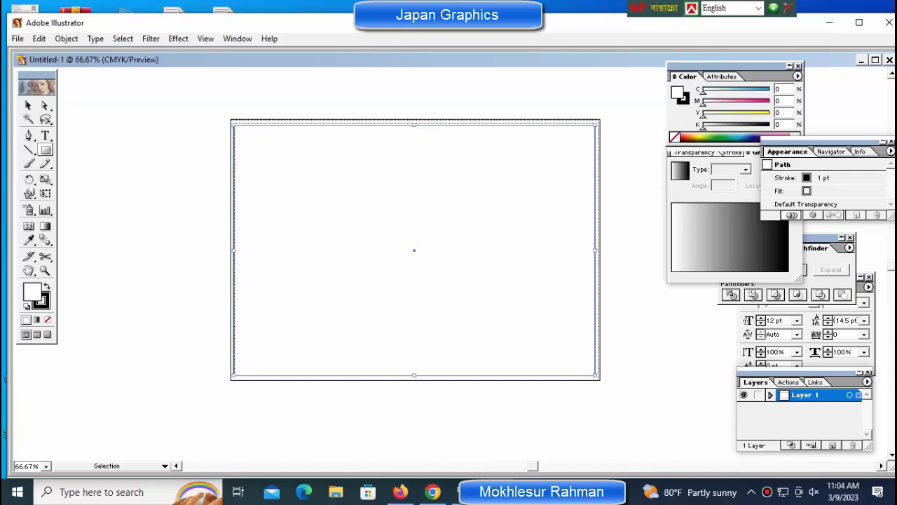
Try a dark green fill on the rectangle and clear it to no fill.
left_click(724, 139)
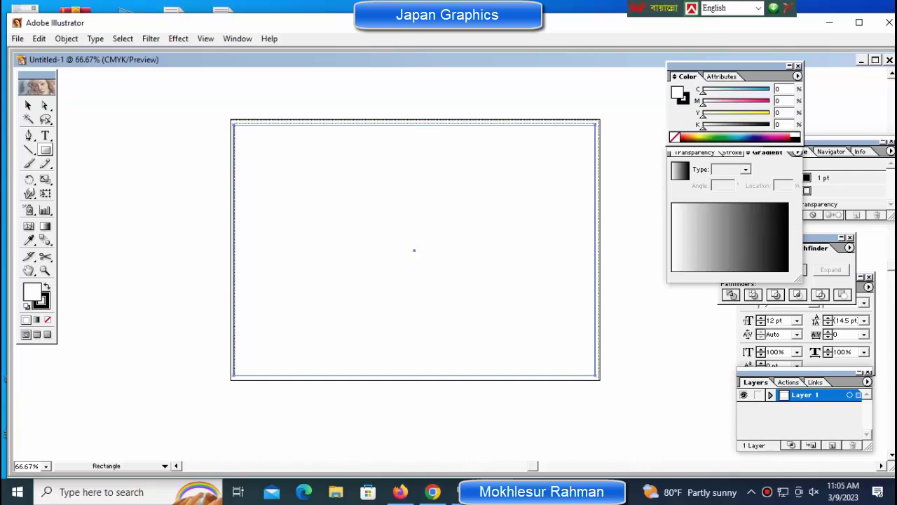
key("ctrl+shift+a")
key("ctrl+a")
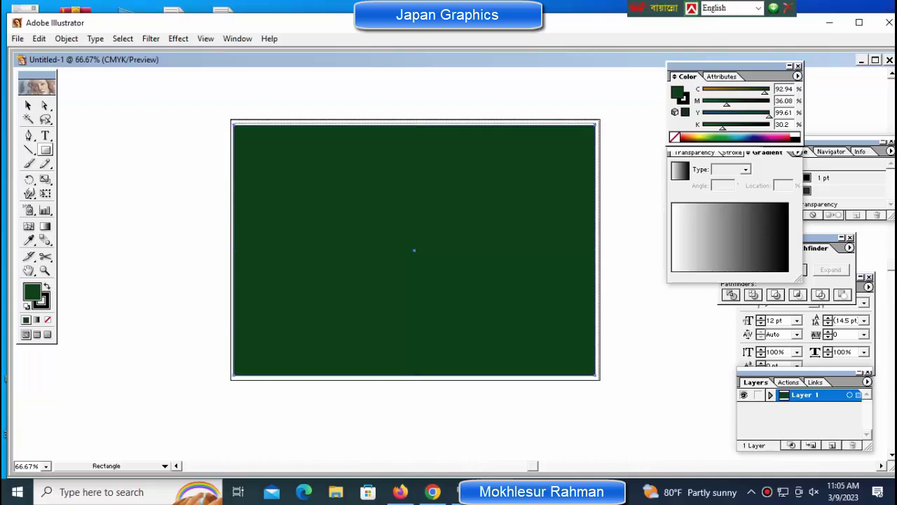
left_click(47, 320)
key("x")
key("v")
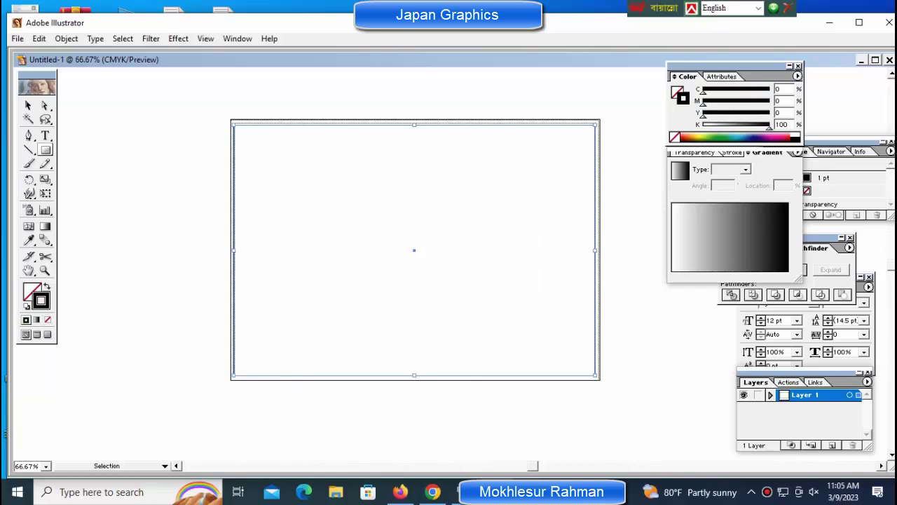
key("m")
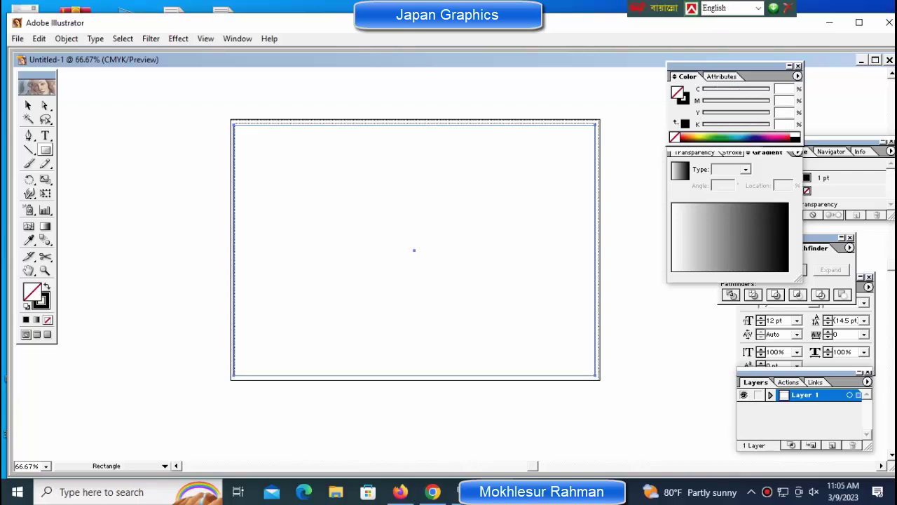
Fill the rectangle with bright yellow (C 1.96, M 3.14, Y 87.06, K 0) and set its opacity to 20%.
key("comma")
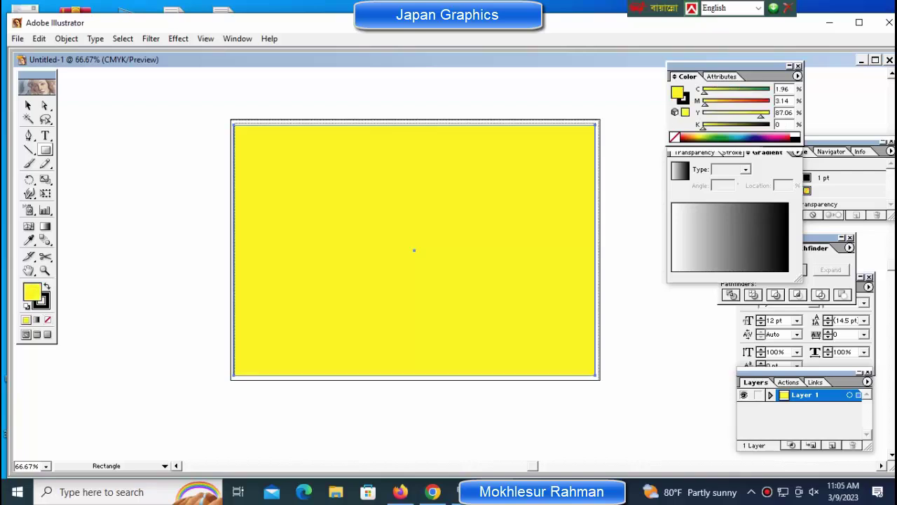
key("shift+F10")
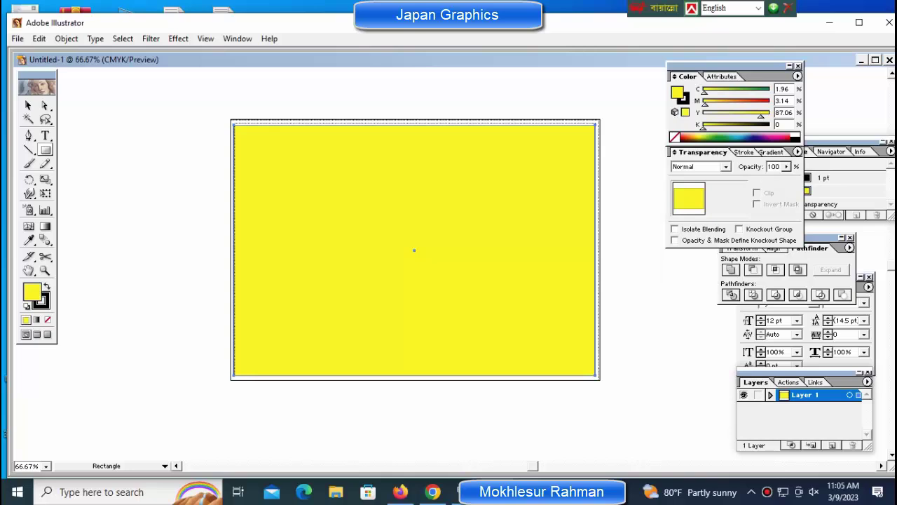
double_click(774, 166)
type("20")
key("Return")
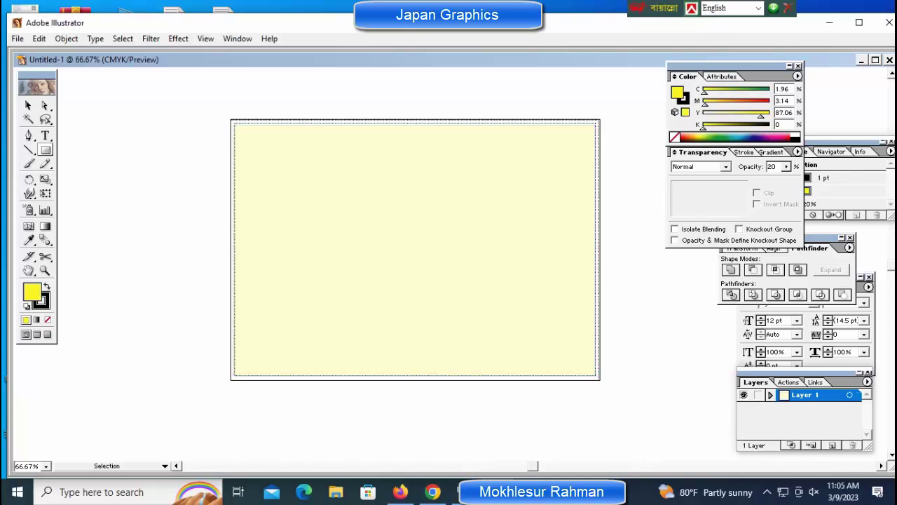
Lock the pale yellow background rectangle.
key("v")
right_click(419, 195)
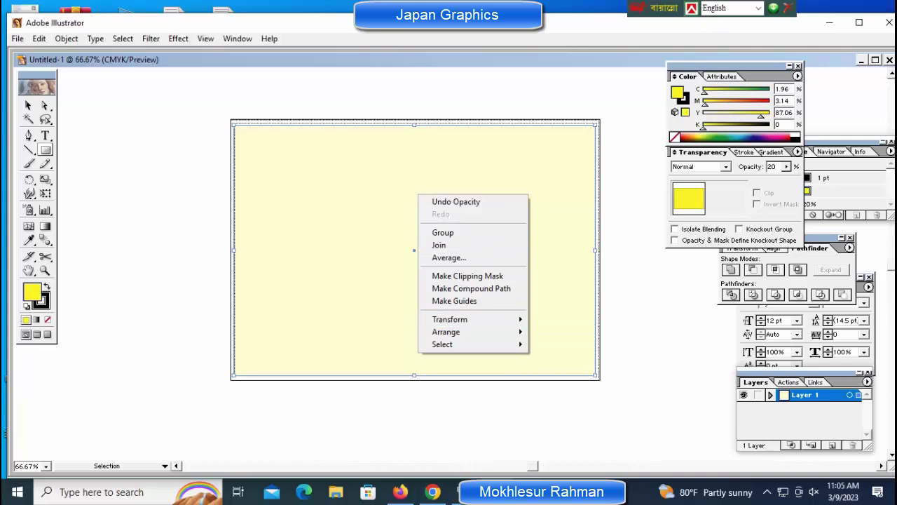
left_click(66, 38)
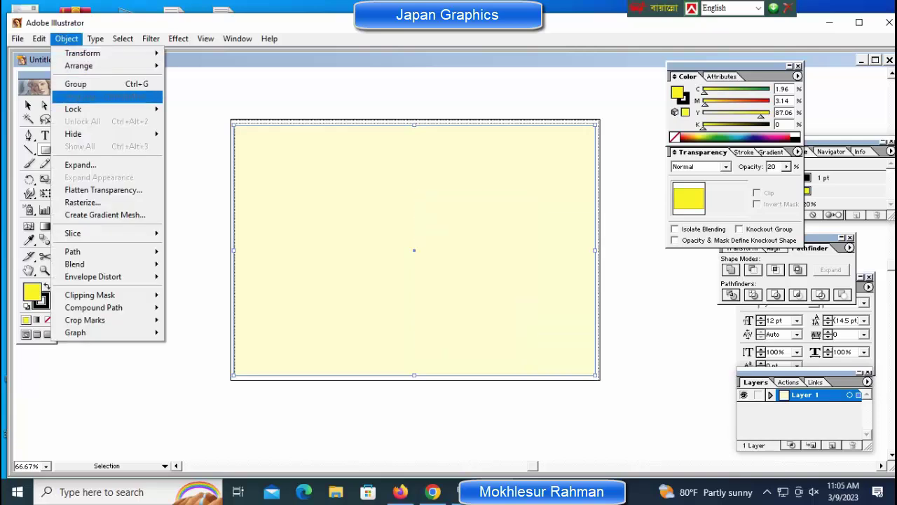
mouse_move(73, 109)
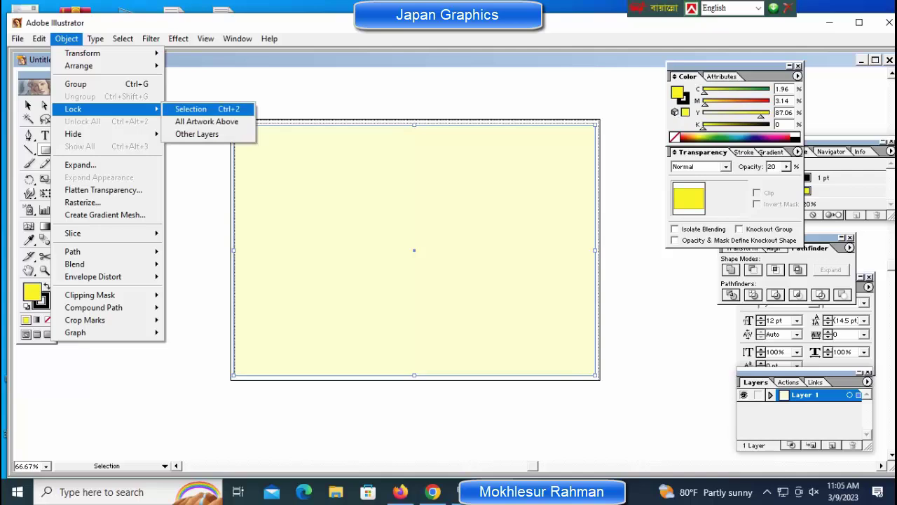
left_click(191, 109)
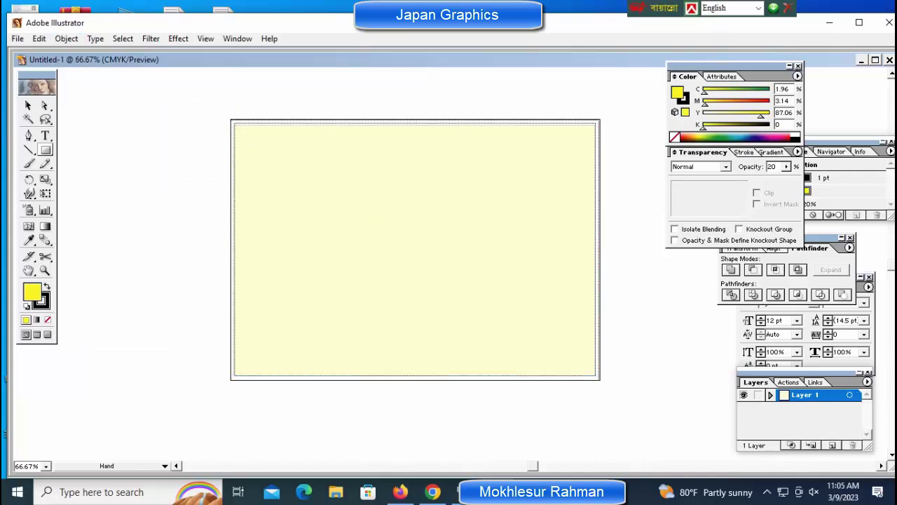
Add the text "Novel" on the page and enlarge it to 105 pt.
scroll(393, 250, "right", 3)
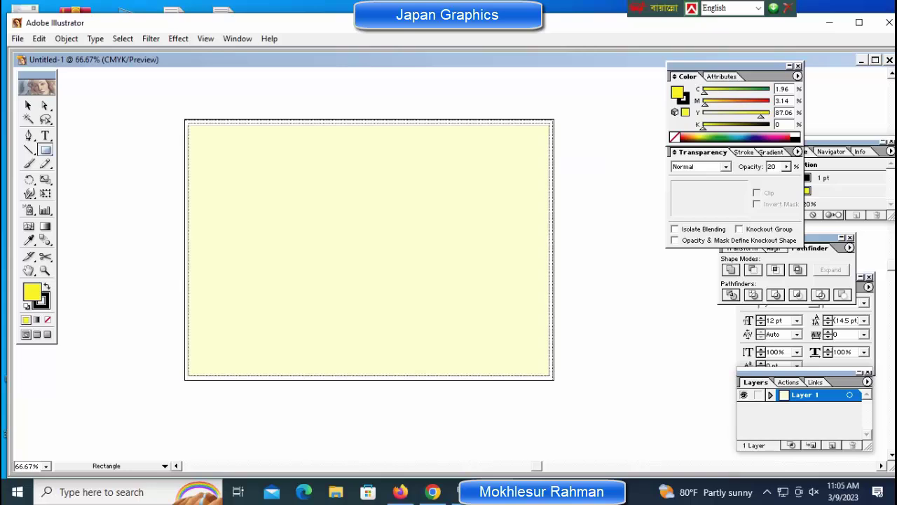
left_click(45, 136)
left_click(294, 243)
key("ctrl+space")
key("ctrl+plus")
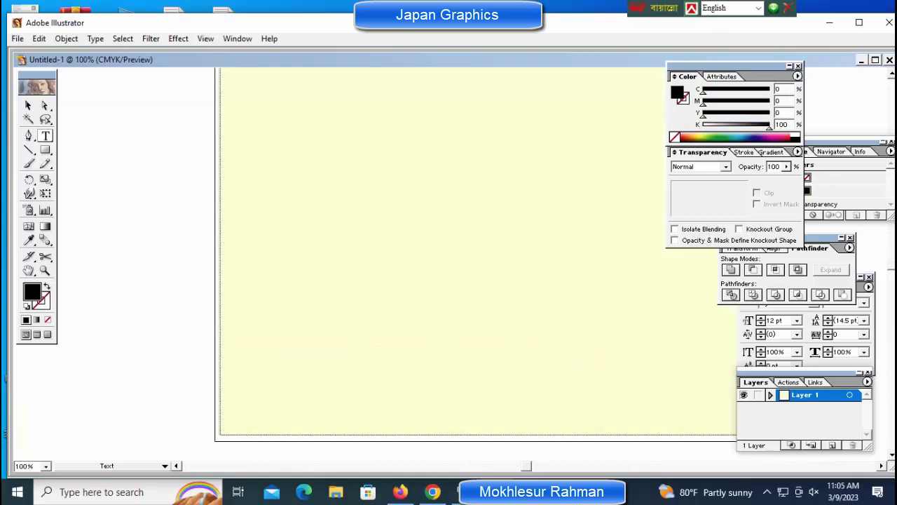
type("Novel")
key("ctrl")
left_click(387, 234, "ctrl")
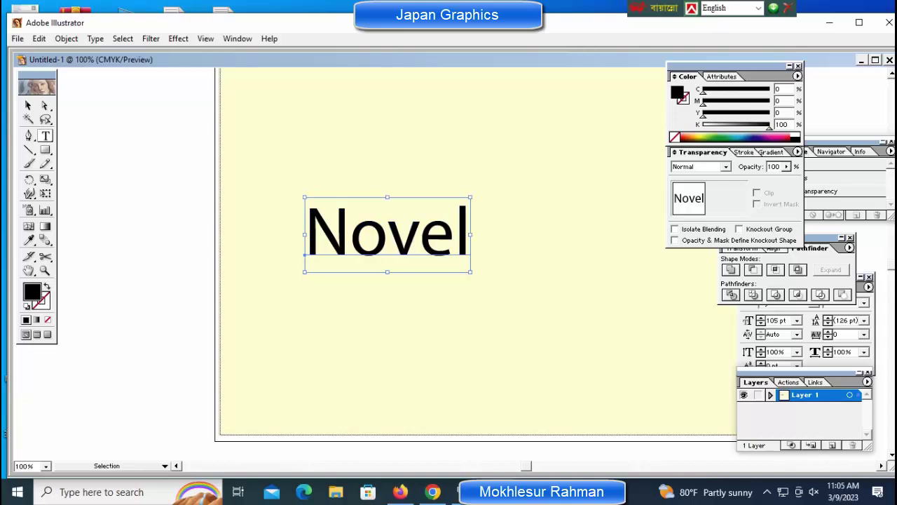
Move the text to the page's left edge and replace its wording with "Book Cover".
left_click_drag(387, 231, 226, 235)
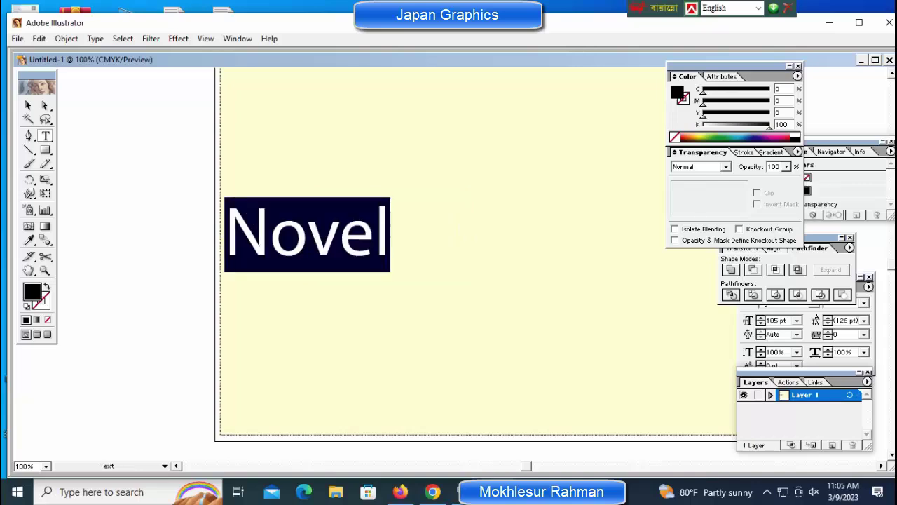
type("B")
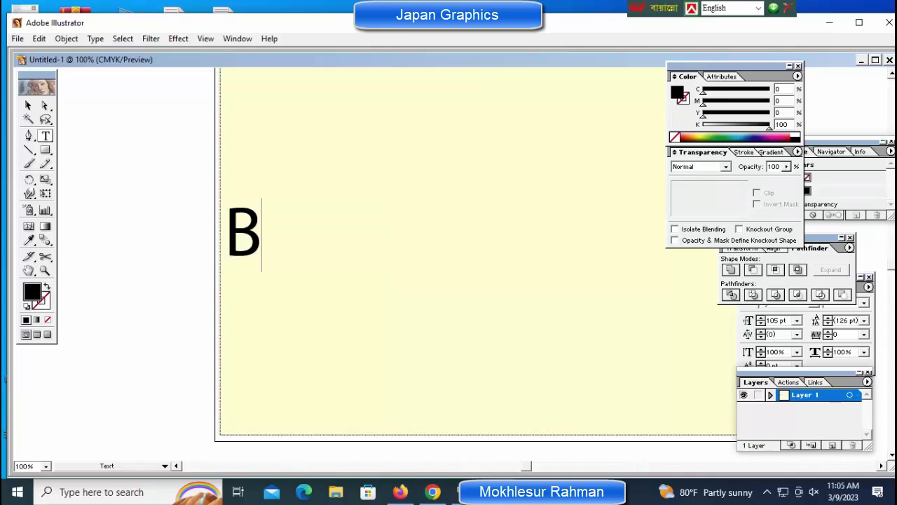
type("ook Cover")
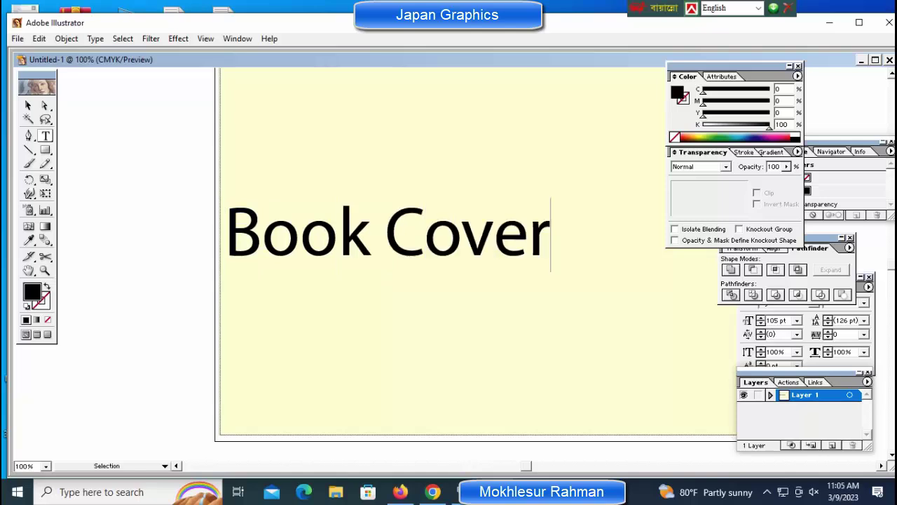
Move the "Book Cover" title above the page, roughly centred over it, and deselect it.
key("ctrl+minus")
key("ctrl+minus")
key("ctrl+space")
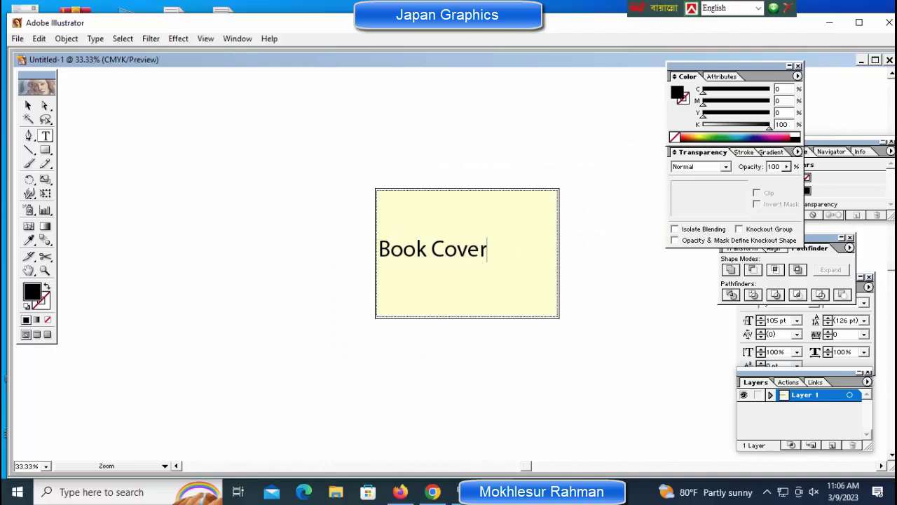
key("ctrl+plus")
left_click(319, 291, "ctrl")
left_click_drag(319, 291, 372, 172)
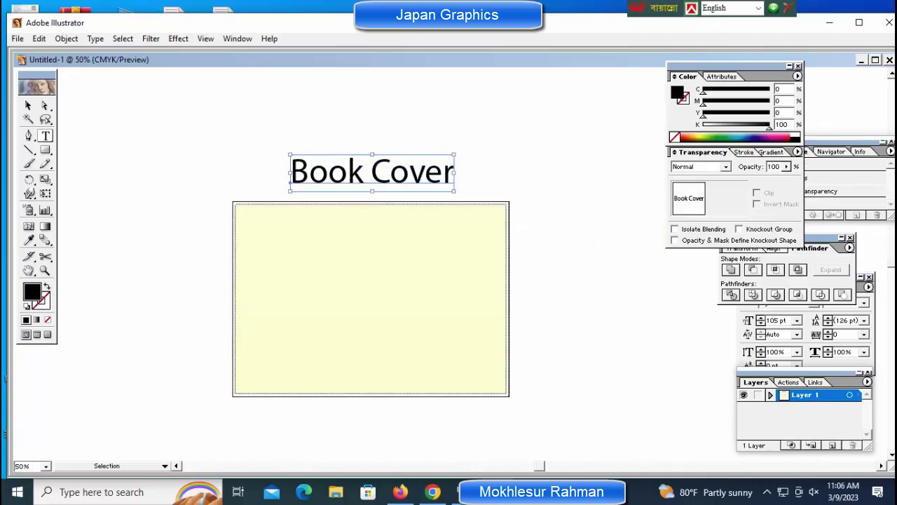
key("ctrl+shift+a")
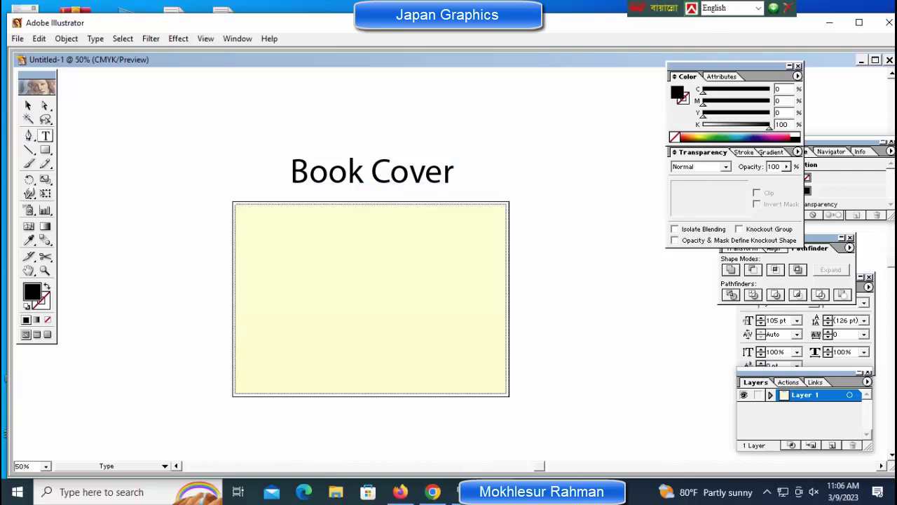
Draw a black horizontal band across the full width of the page in its upper half.
key("m")
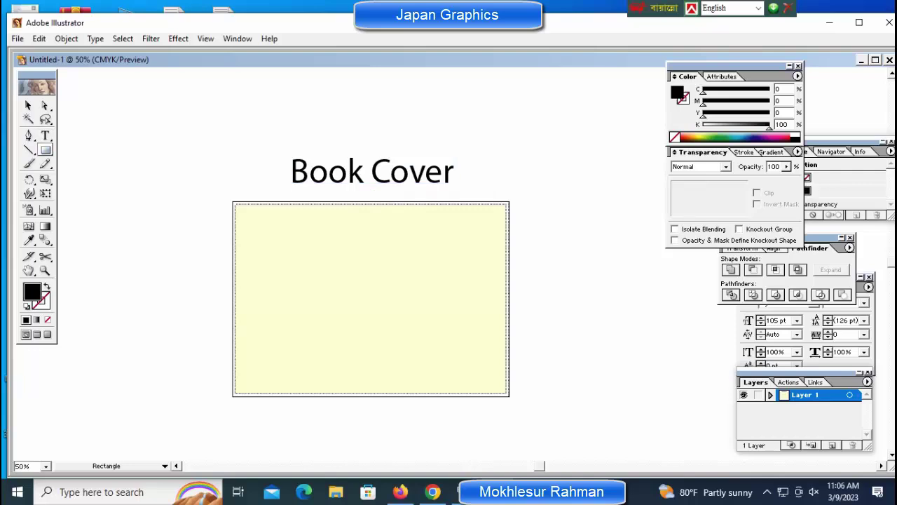
left_click_drag(234, 232, 507, 283)
key("v")
key("ctrl+equal")
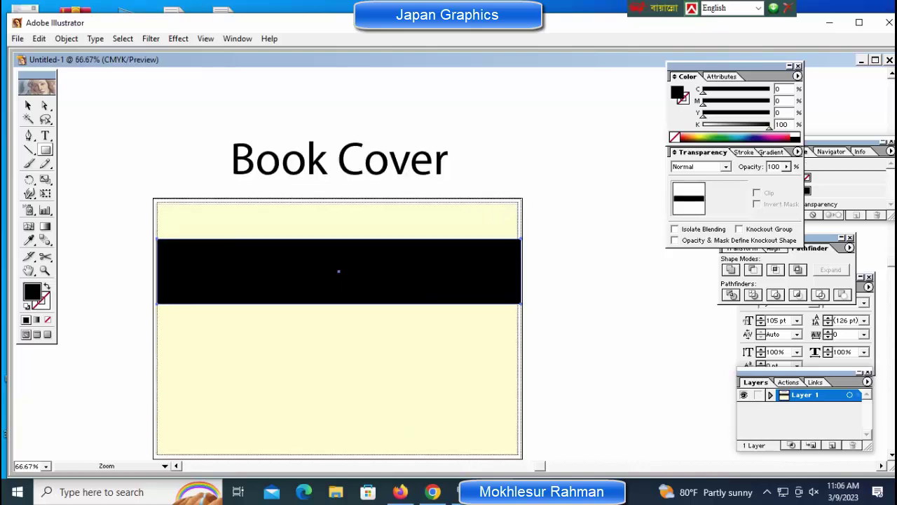
Show the rulers and place two vertical guides around the page's centre, at about 5.7 and 6.1, to mark the spine.
key("ctrl+r")
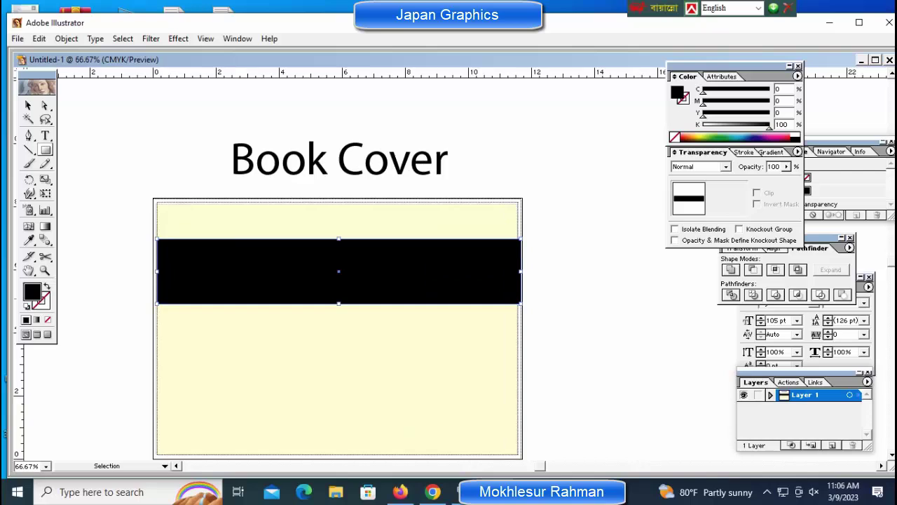
left_click_drag(24, 393, 332, 392)
left_click_drag(21, 393, 347, 392)
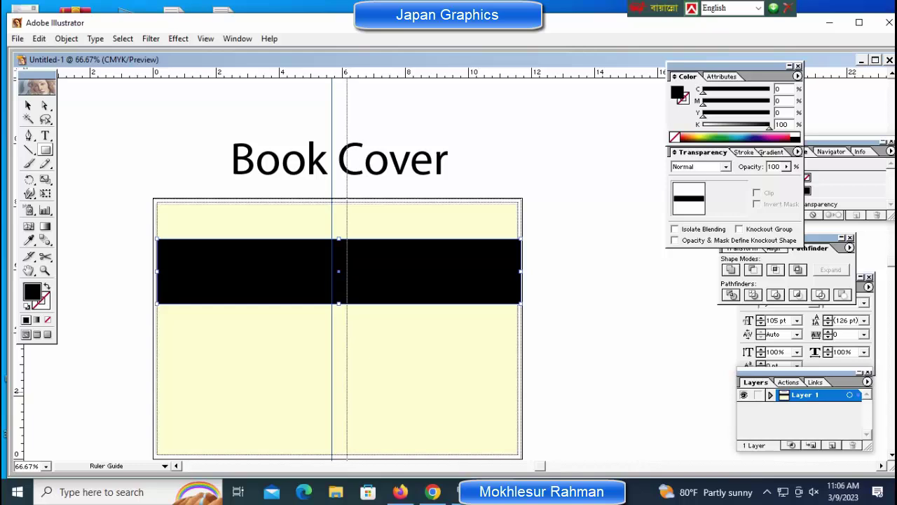
left_click_drag(347, 393, 346, 392)
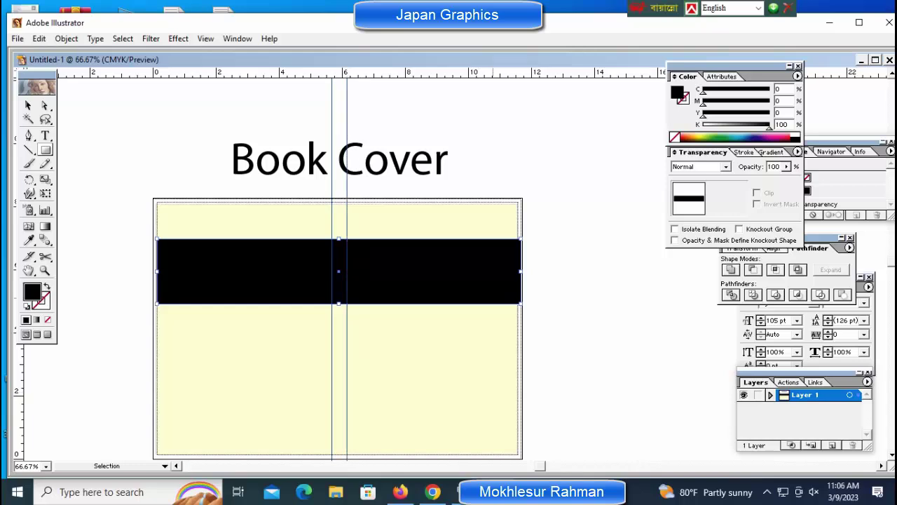
Delete the black horizontal band from the page.
key("ctrl+shift+a")
key("ctrl+z")
key("Delete")
left_click_drag(251, 257, 331, 298)
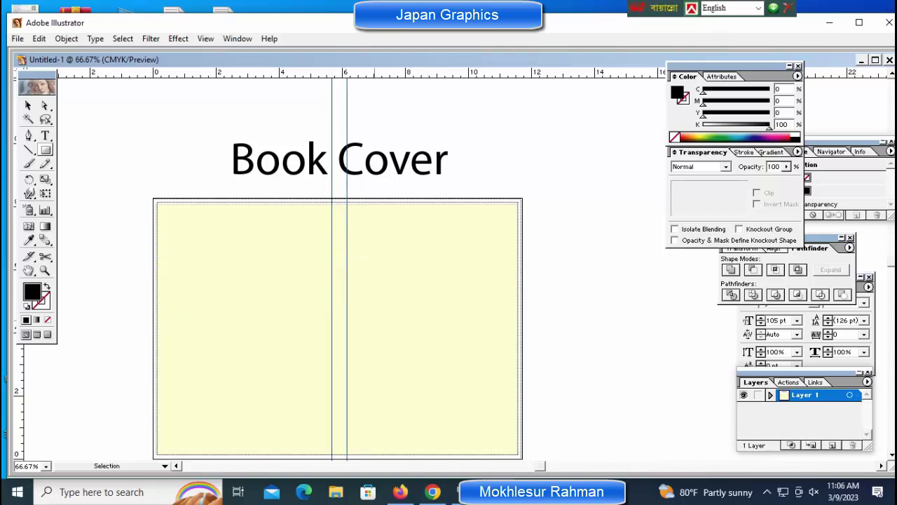
Draw a tall black spine rectangle from the page's top to its bottom, slightly wider than the two guides.
right_click(352, 301)
key("Escape")
key("m")
left_click_drag(328, 203, 352, 456)
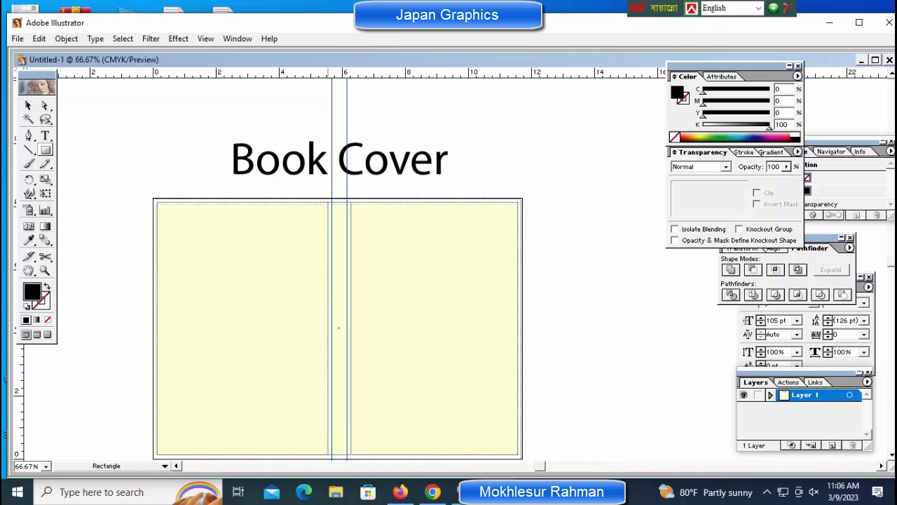
Align the spine rectangle's top edge with the top of the background rectangle, checking it in Outline view.
key("z")
left_click(188, 211)
left_click_drag(292, 150, 449, 250)
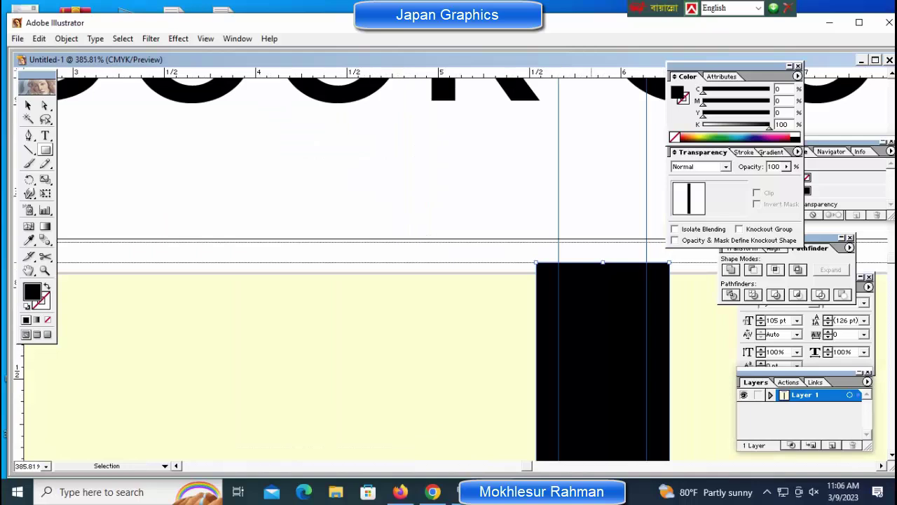
mouse_move(603, 262)
left_mouse_down()
mouse_move(603, 282)
mouse_move(603, 272)
left_mouse_up()
key("ctrl+y")
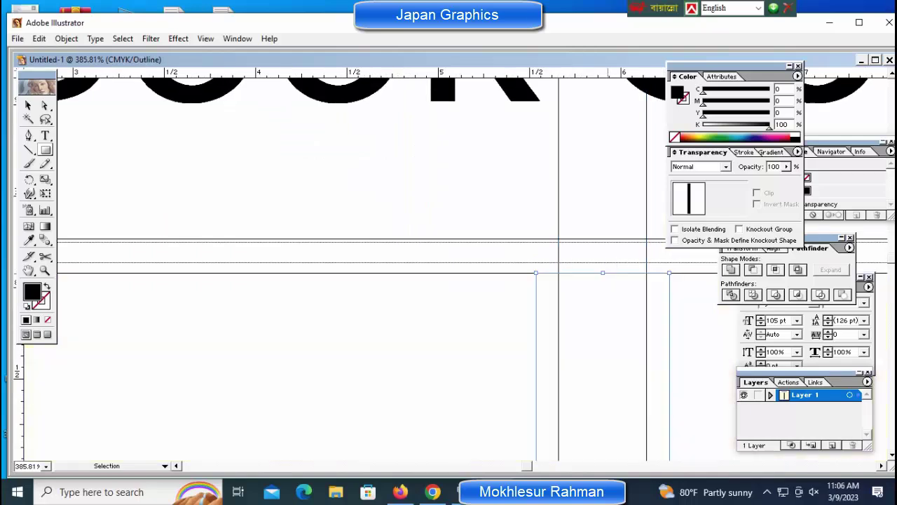
mouse_move(602, 273)
left_mouse_down()
mouse_move(603, 308)
mouse_move(603, 273)
left_mouse_up()
Align the spine rectangle's bottom edge with the bottom of the background rectangle and deselect it.
key("space")
left_click_drag(589, 435, 446, 77)
left_click_drag(452, 421, 443, 101)
left_click_drag(368, 109, 477, 194)
key("ctrl+y")
key("ctrl+y")
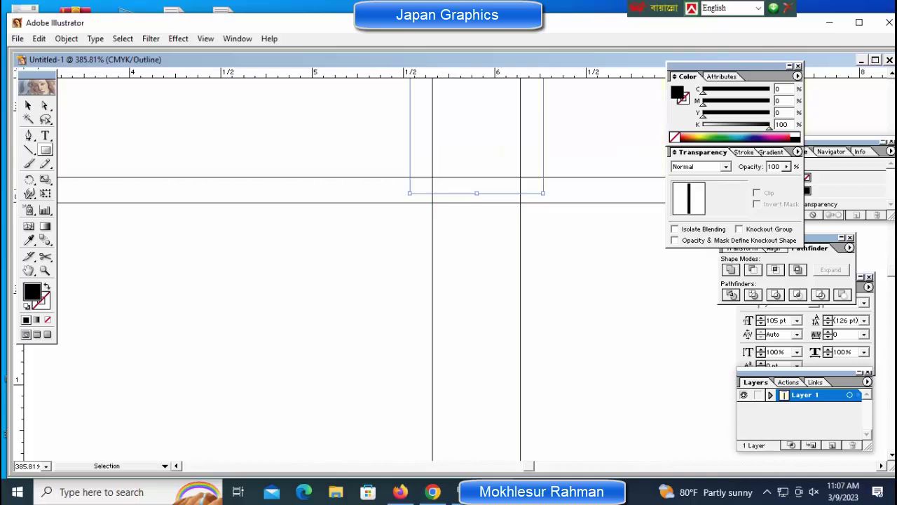
left_click_drag(478, 193, 478, 177)
key("ctrl+shift+a")
Return the document from Outline to Preview view with the upper part of the spine in sight.
key("ctrl+minus")
key("ctrl+minus")
key("ctrl+minus")
key("ctrl+minus")
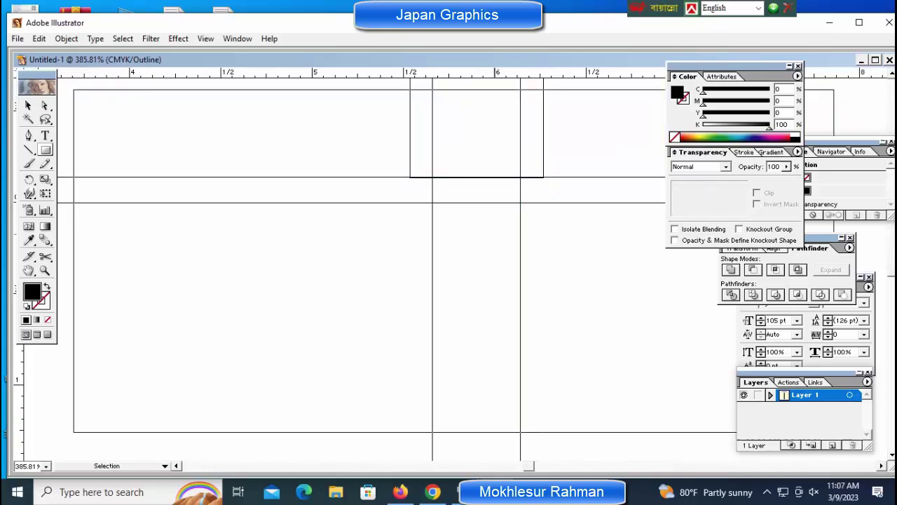
key("ctrl+minus")
key("ctrl+minus")
key("ctrl+minus")
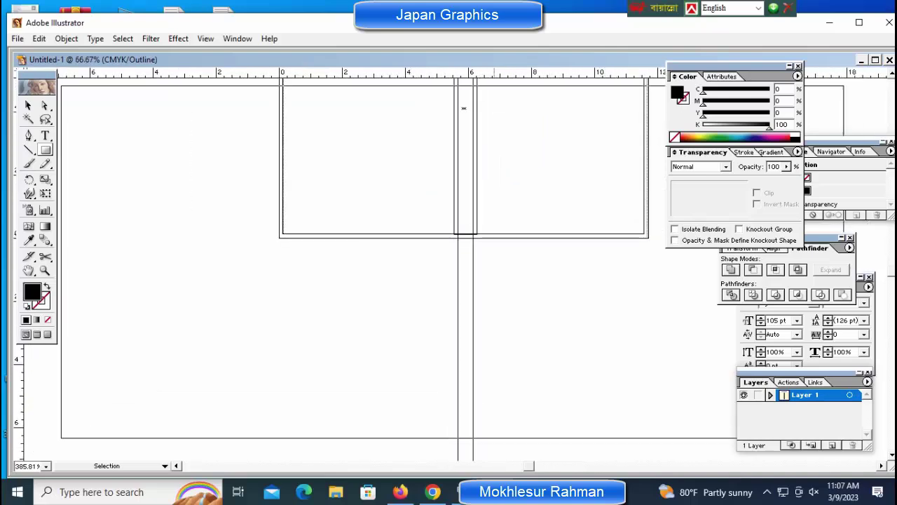
key("ctrl+plus")
key("ctrl+plus")
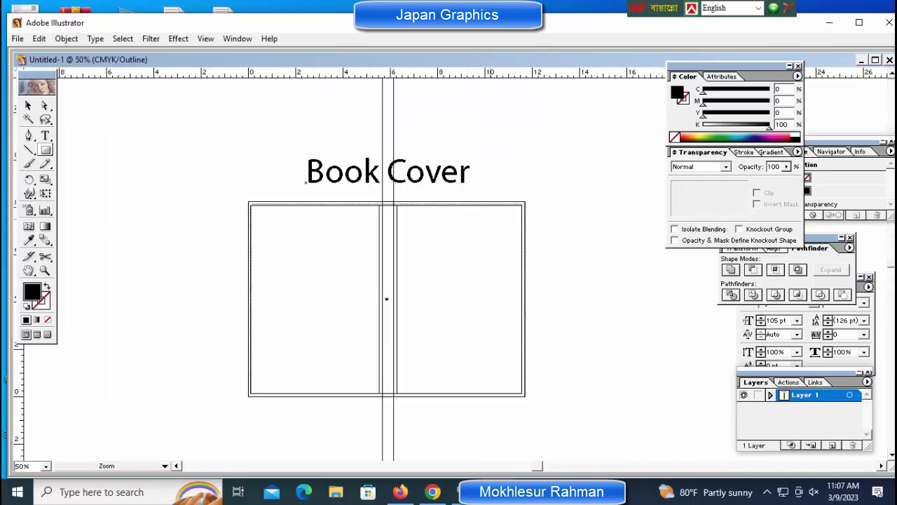
key("ctrl+plus")
key("ctrl+plus")
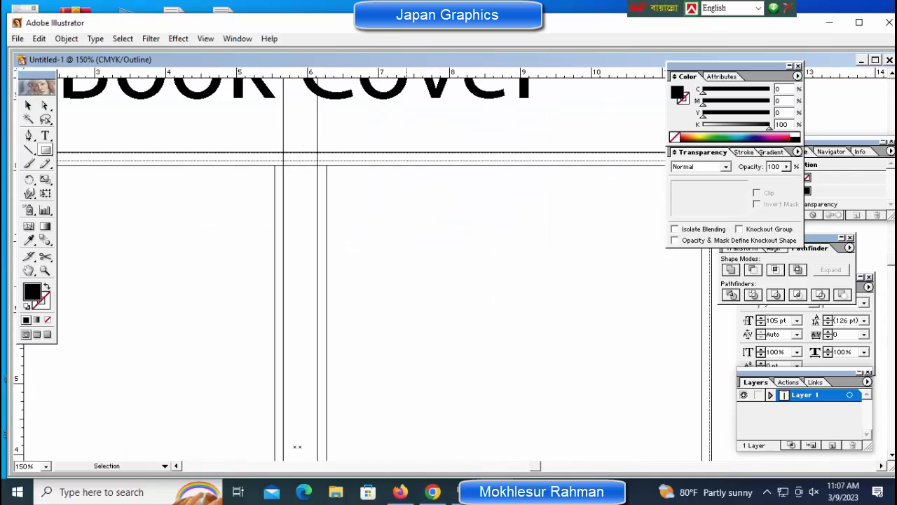
key("ctrl+y")
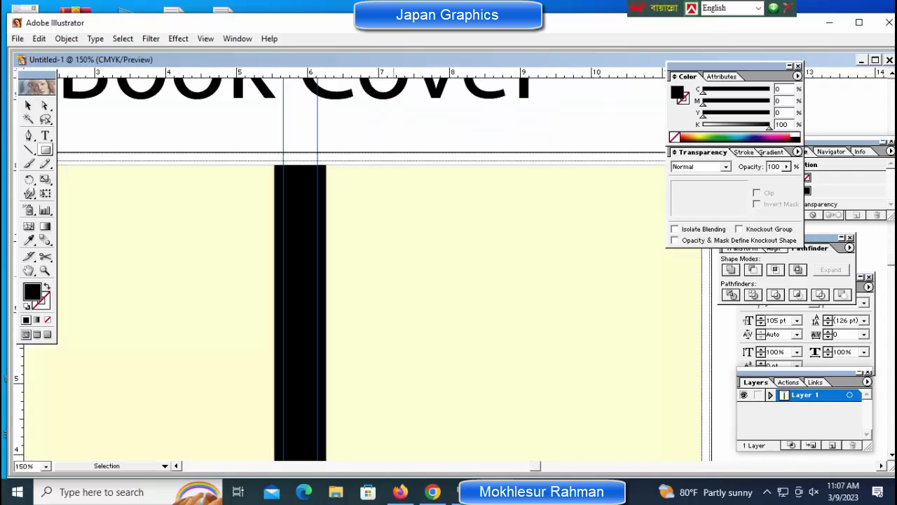
Fill the black spine rectangle with red, C 0, M 100, Y 100, K 0, and deselect it.
left_click(300, 316, "ctrl")
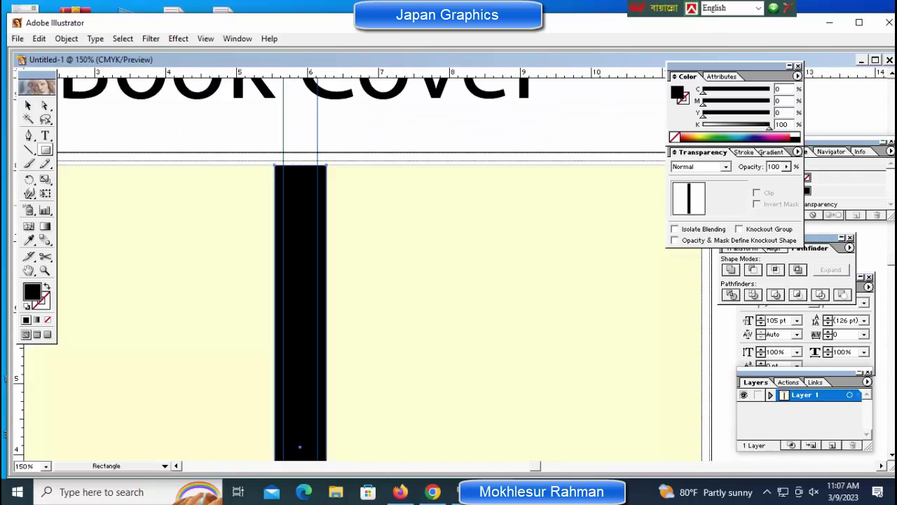
left_click(779, 112)
type("100")
key("Tab")
type("0")
key("Return")
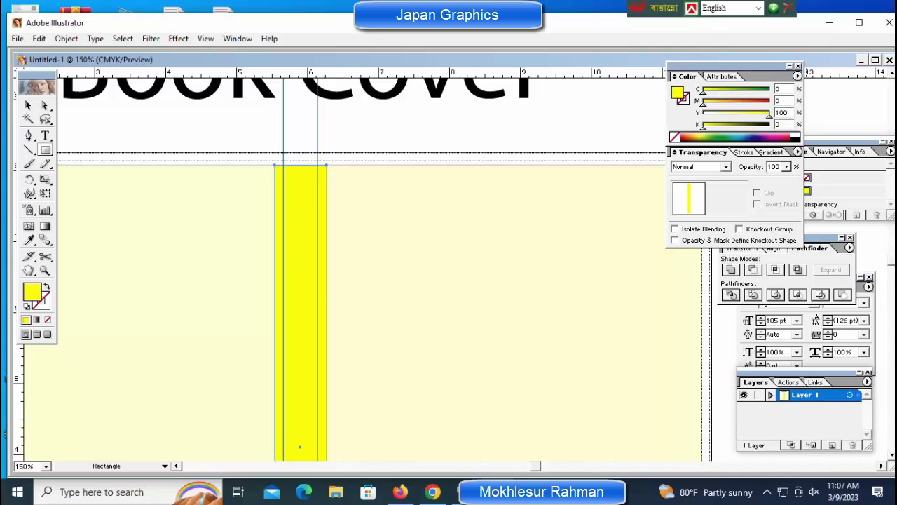
left_click(778, 100)
type("100")
key("Return")
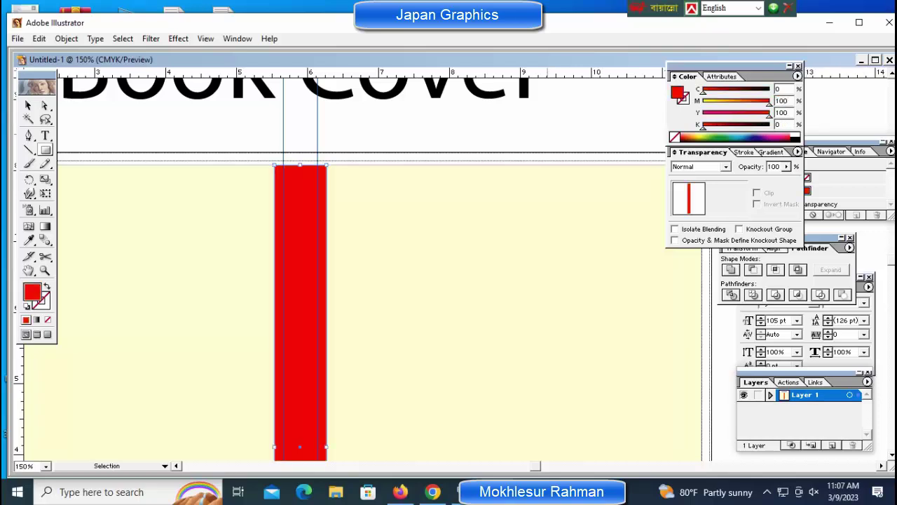
key("ctrl+shift+a")
Unlock the guides and delete the two vertical guides along the spine.
key("ctrl+minus")
key("ctrl+minus")
key("ctrl+minus")
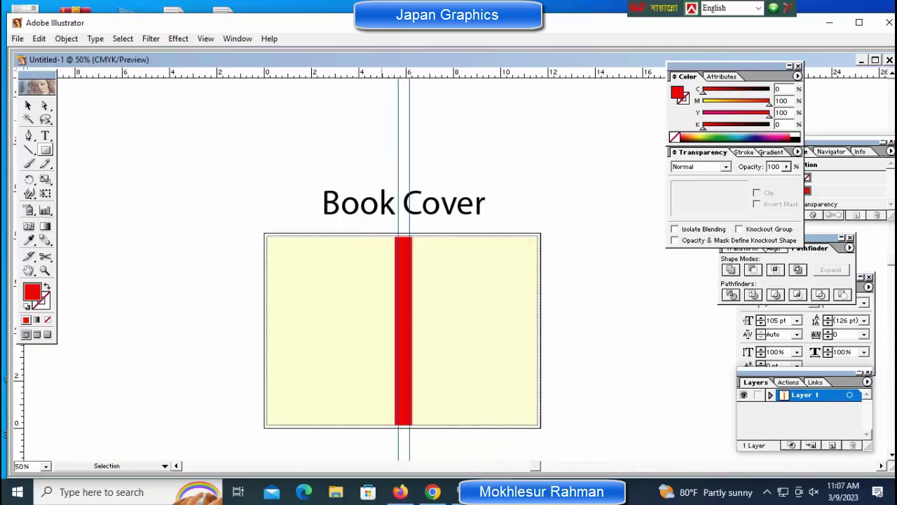
right_click(382, 120)
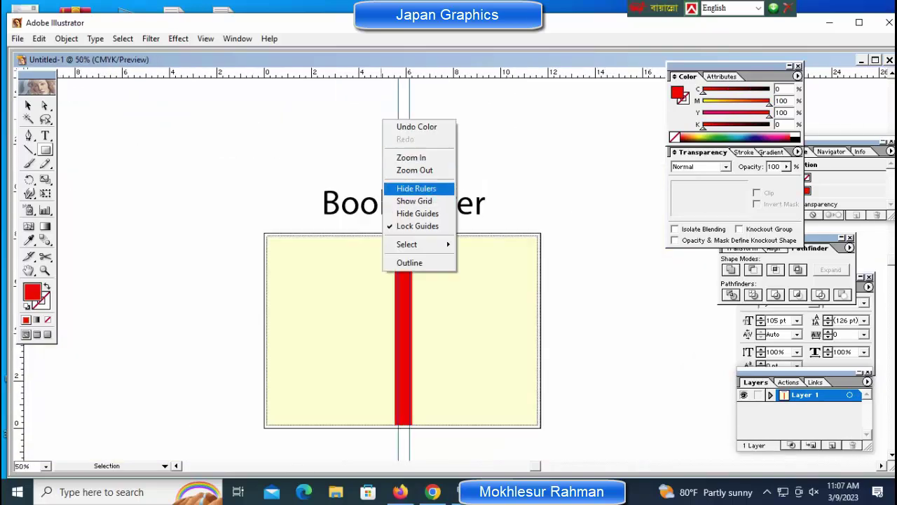
left_click(418, 226)
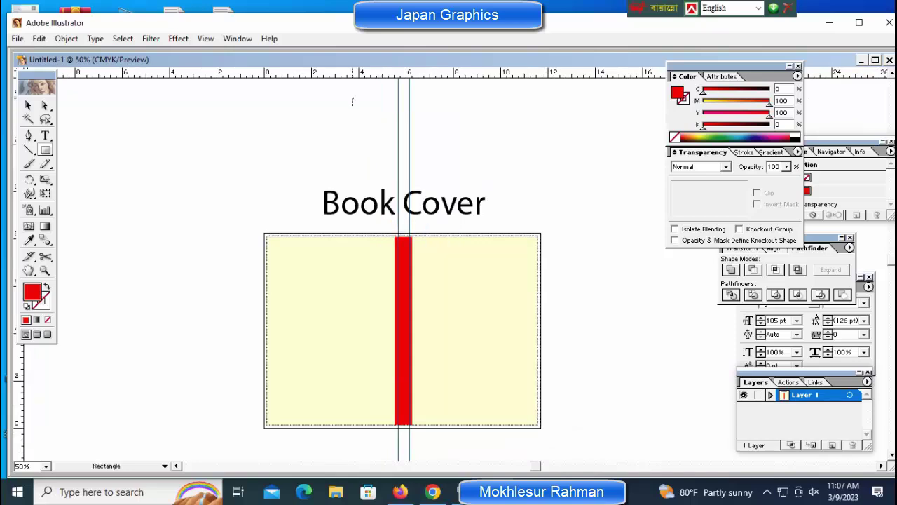
left_click(399, 140)
key("Delete")
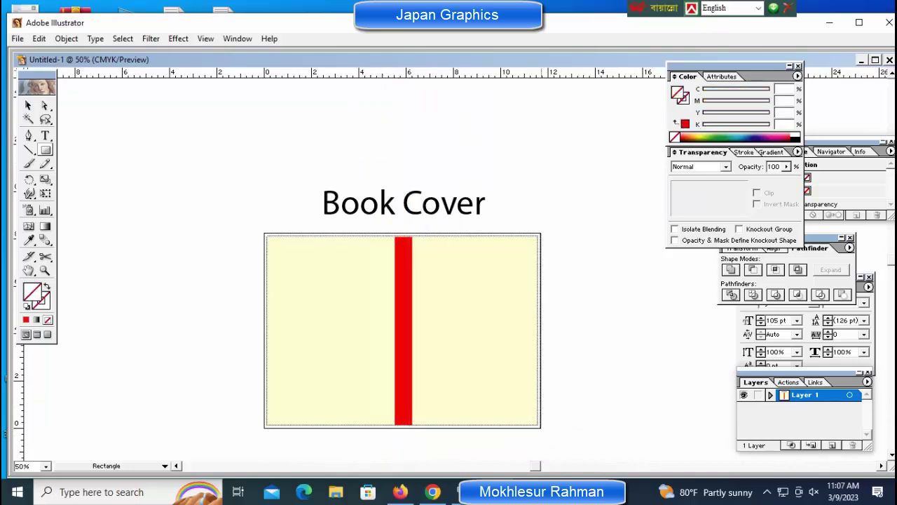
Examine the red spine strip up close and within the whole cover.
key("ctrl+plus")
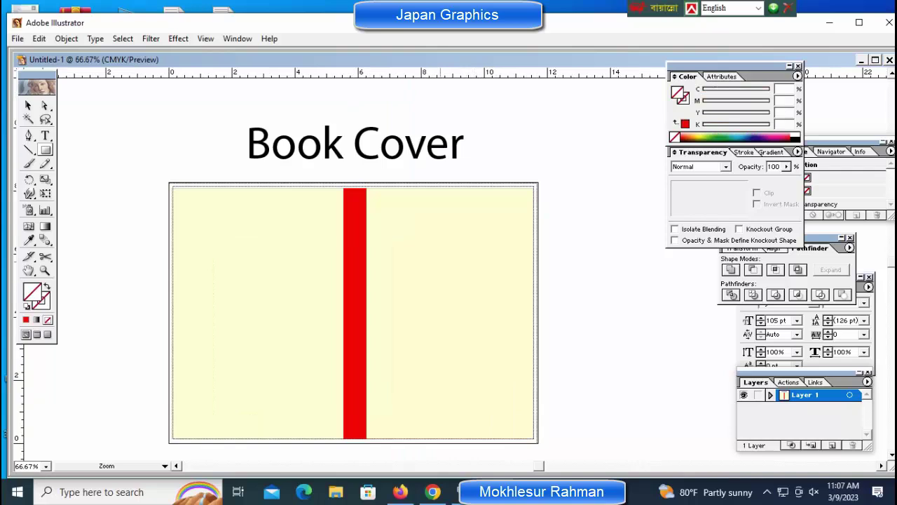
key("ctrl+plus")
scroll(326, 273, "down", 2)
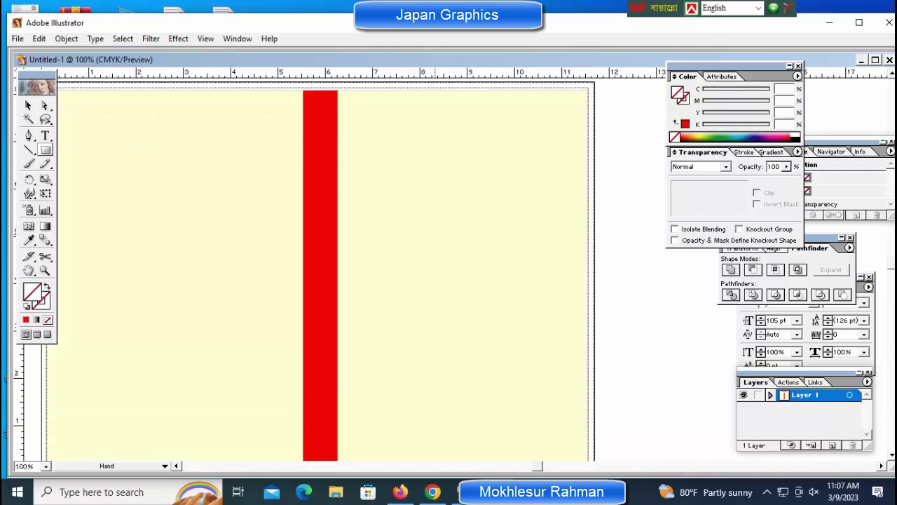
scroll(326, 273, "up", 1)
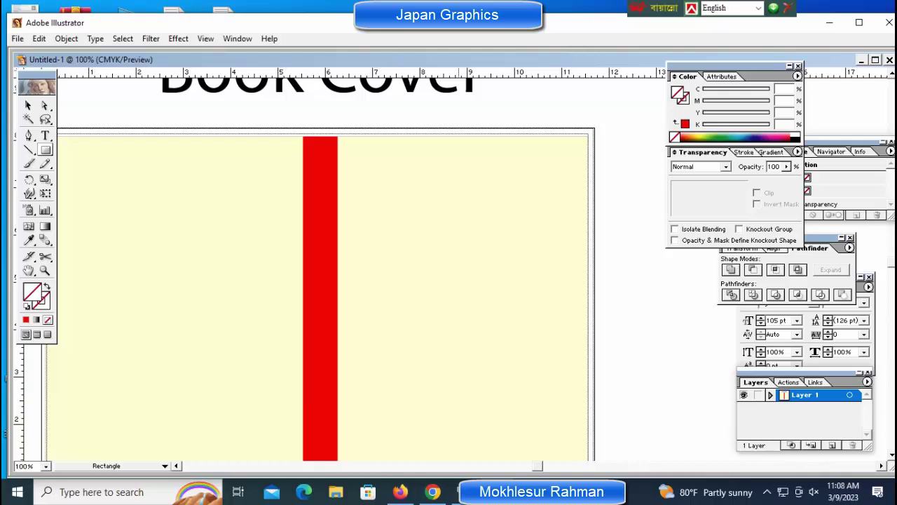
key("ctrl")
key("ctrl")
key("ctrl+minus")
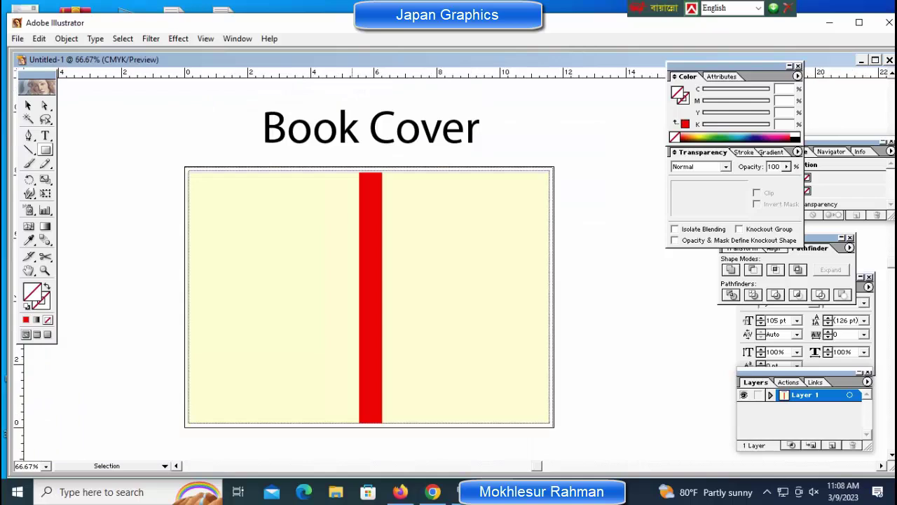
key("ctrl+minus")
key("ctrl+minus")
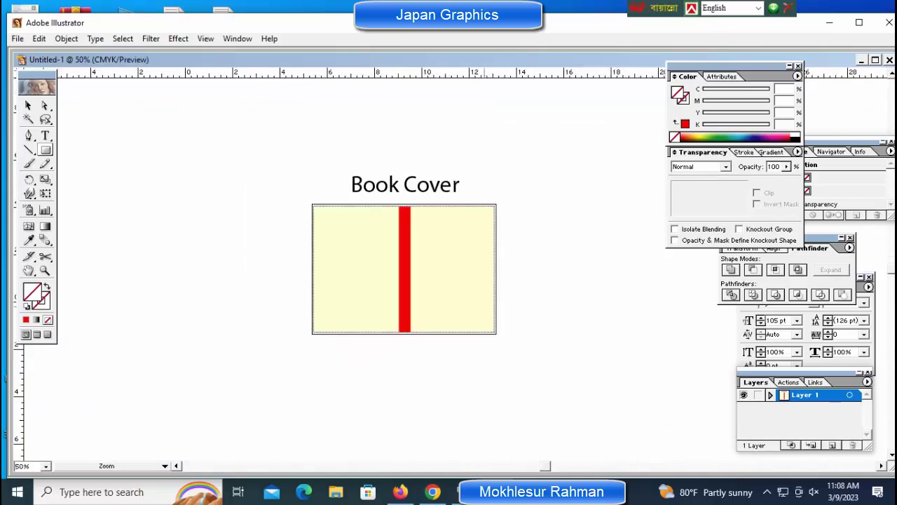
Add the text "Novel" and scale it to about 46.7 pt near the top centre of the front cover.
key("ctrl+plus")
key("ctrl+plus")
scroll(302, 250, "right", 3)
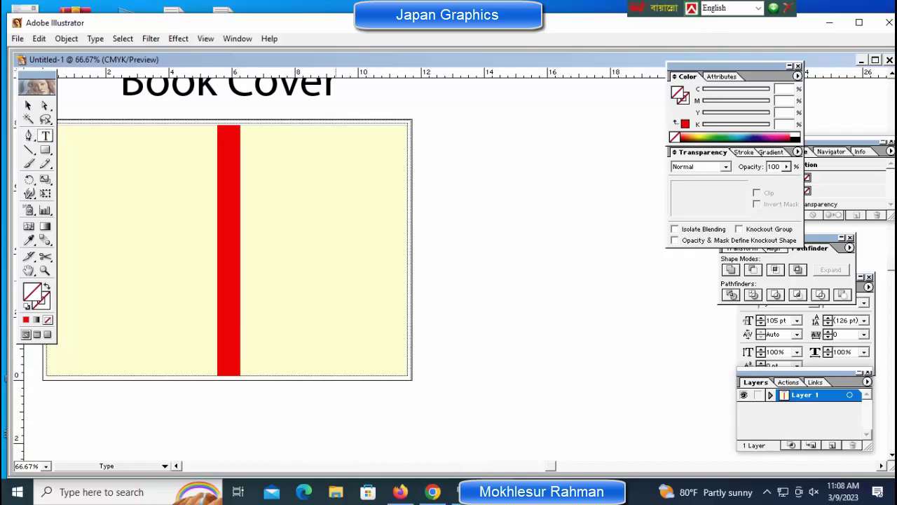
left_click(336, 280)
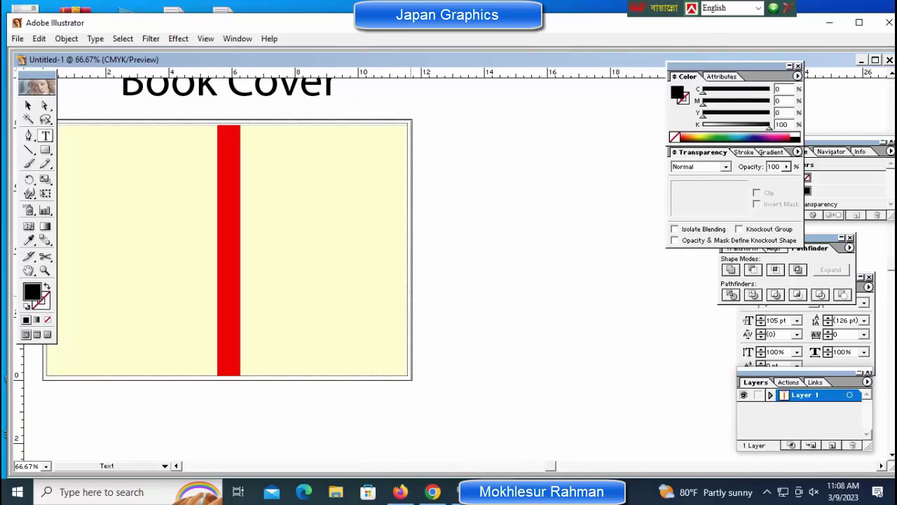
type("Novel")
key("Escape")
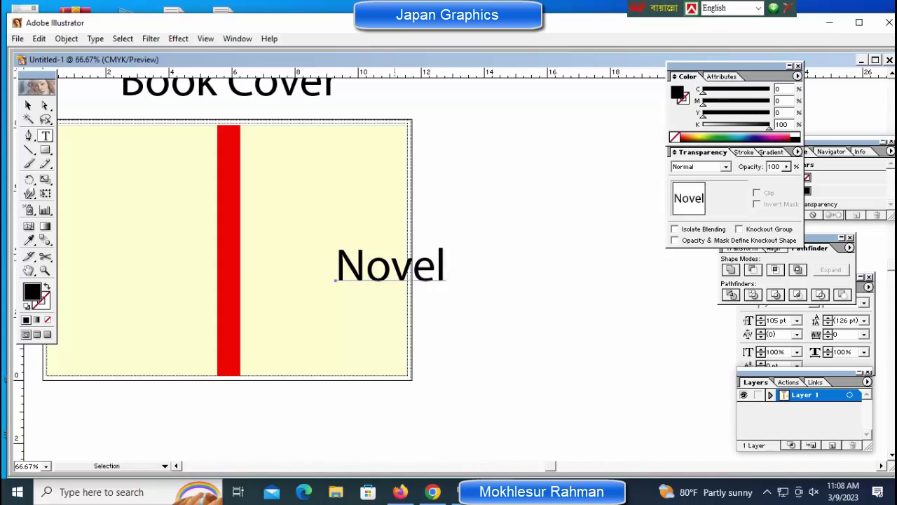
left_click_drag(337, 243, 318, 143)
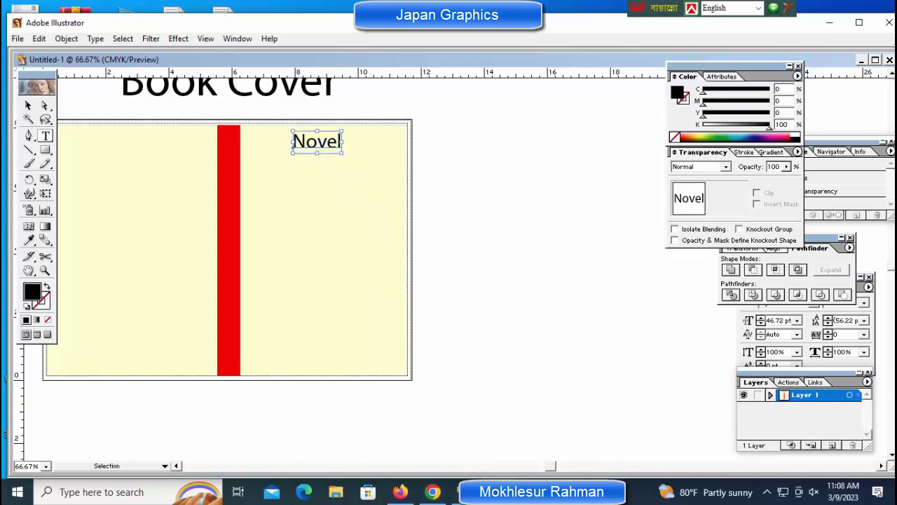
key("ctrl+shift+a")
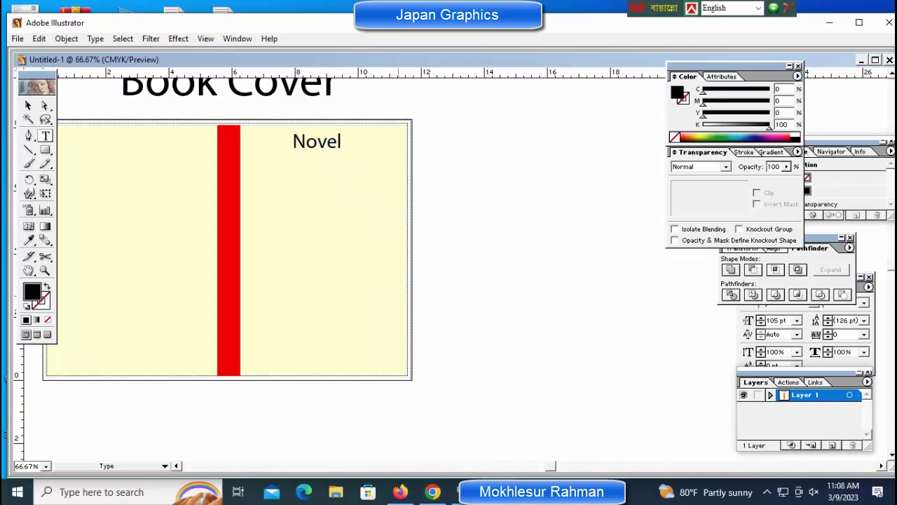
Add the text "Secret Love" and scale it to about 60.6 pt below "Novel" on the front cover.
left_click(393, 295)
type("Sec")
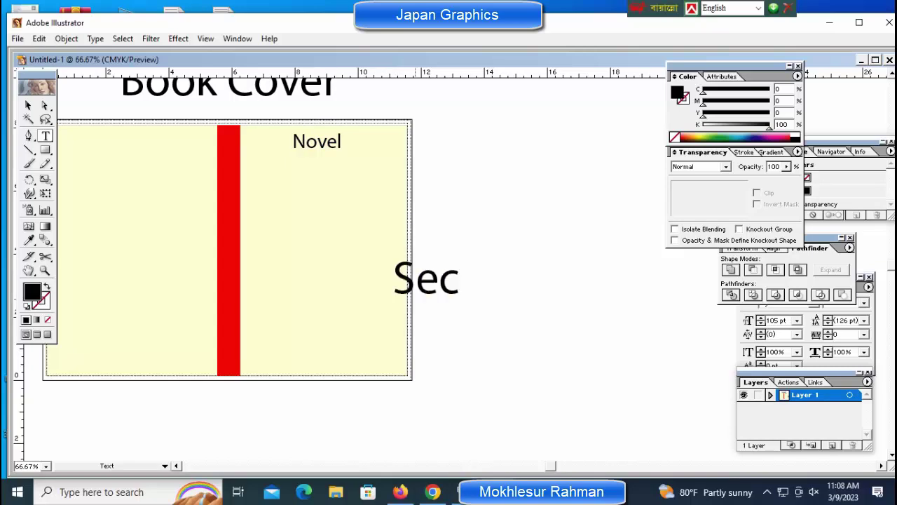
type("ret Love")
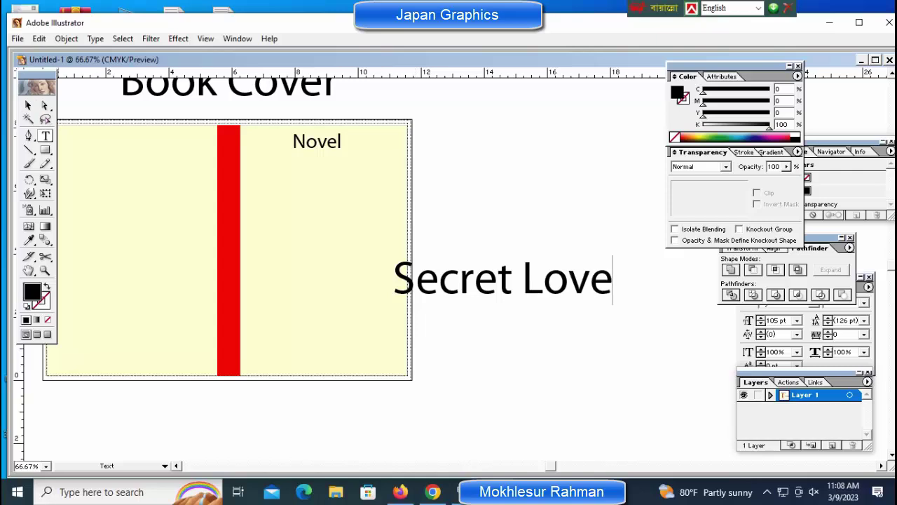
key("Escape")
left_click_drag(393, 255, 439, 266)
left_click_drag(488, 282, 307, 180)
key("ctrl+shift+a")
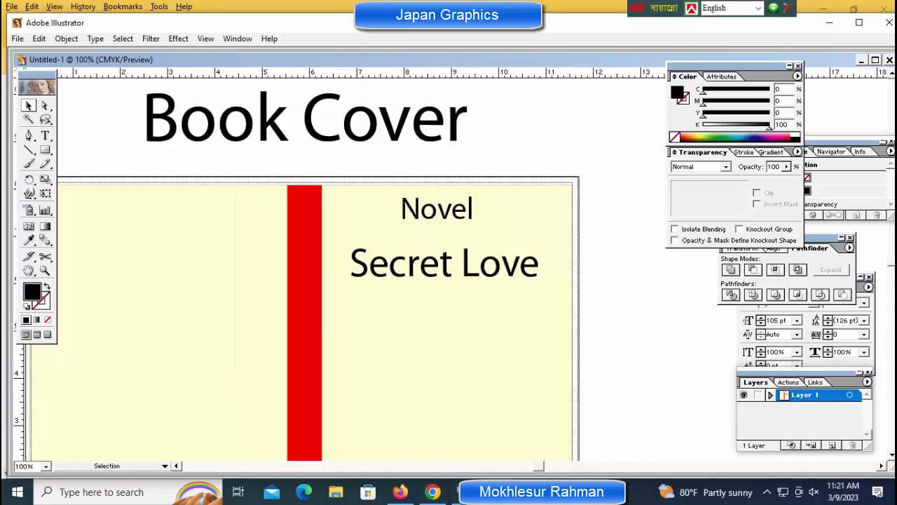
Shrink "Secret Love" to about 42.1 pt, move it up close beneath "Novel" and deselect it.
left_click(444, 263)
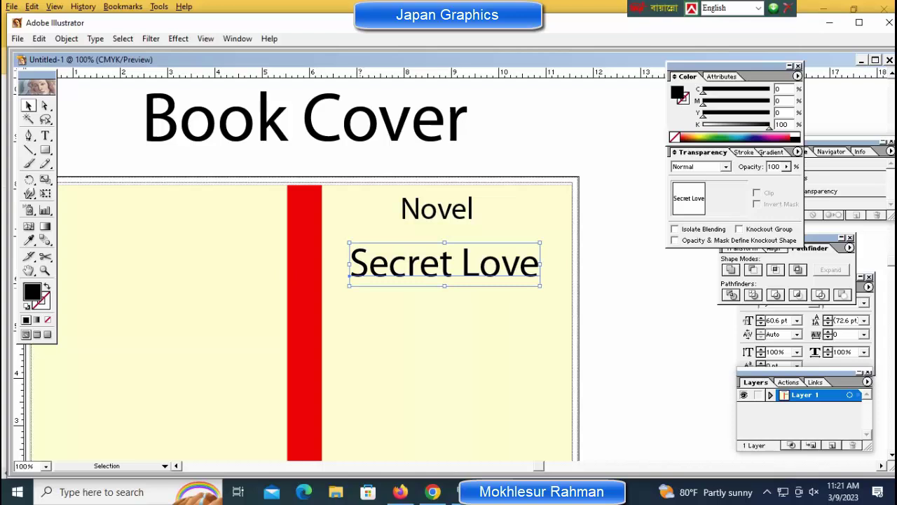
left_click_drag(541, 286, 513, 280)
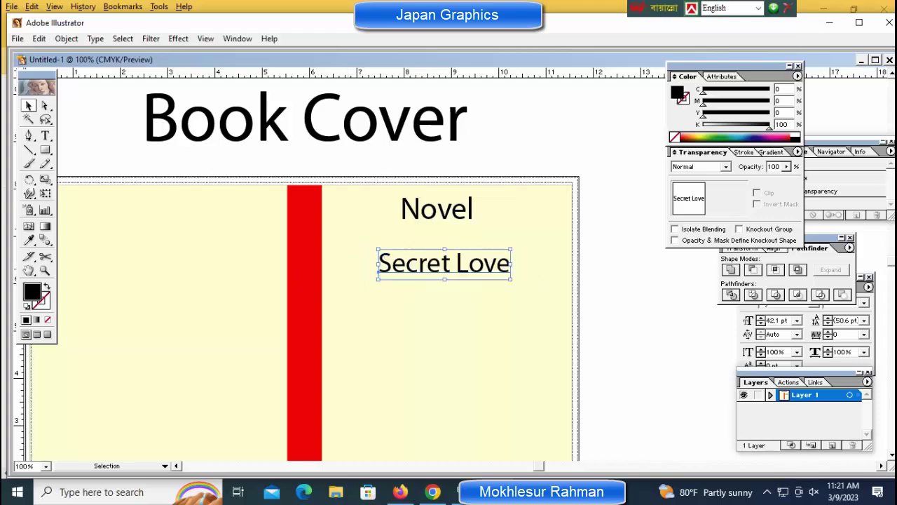
mouse_move(443, 263)
left_mouse_down()
mouse_move(435, 240)
mouse_move(441, 246)
left_mouse_up()
key("ctrl+shift+a")
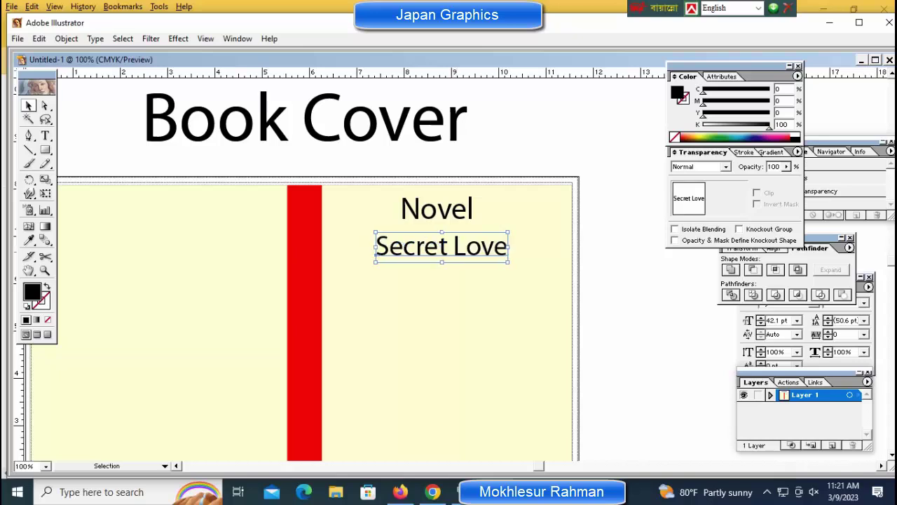
key("ctrl+shift+a")
Try placing a duplicate of "Secret Love" across the red spine strip and delete that duplicate.
left_click(446, 247)
left_click_drag(442, 247, 323, 247)
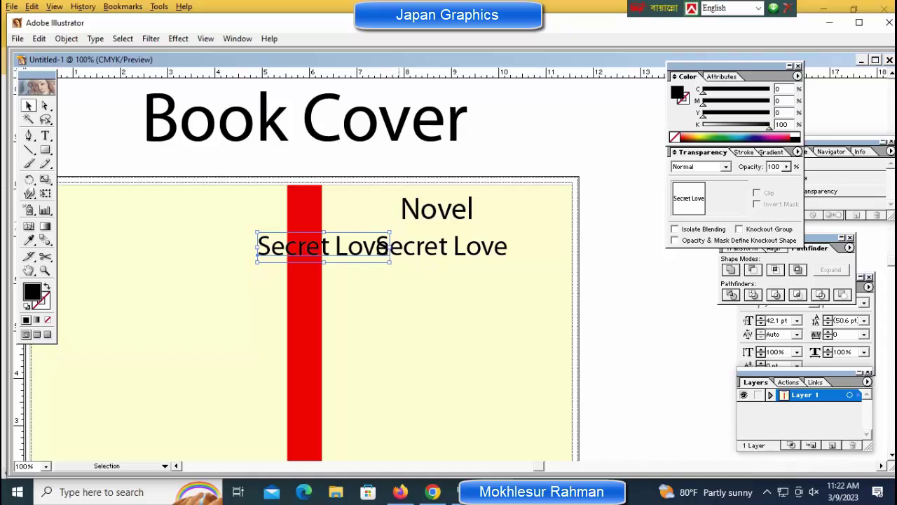
key("Delete")
Copy the "Secret Love" text on the front cover and paste a duplicate of it.
left_click(441, 247)
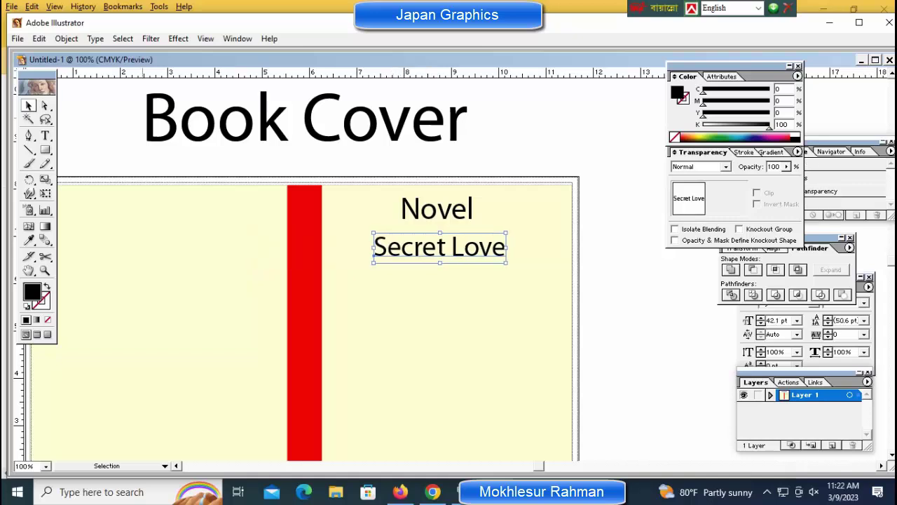
left_click(39, 38)
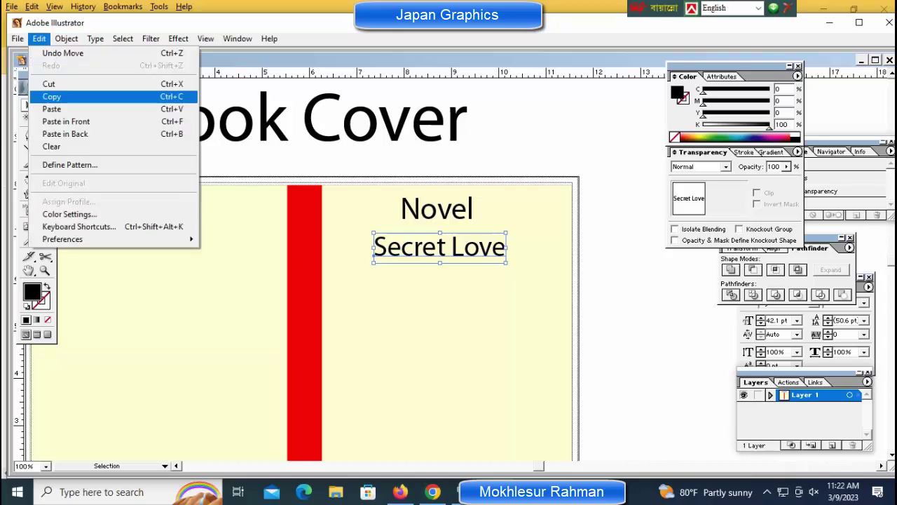
left_click(44, 96)
key("ctrl+shift+a")
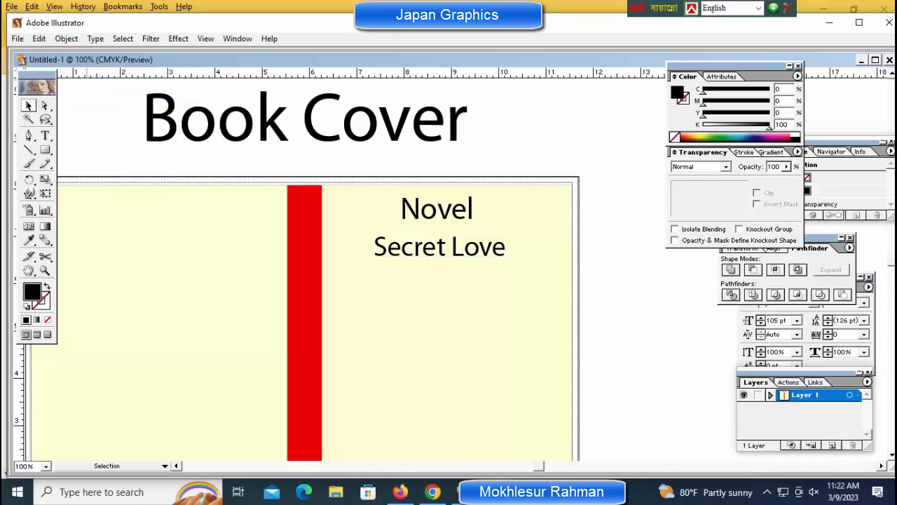
left_click(66, 39)
mouse_move(38, 38)
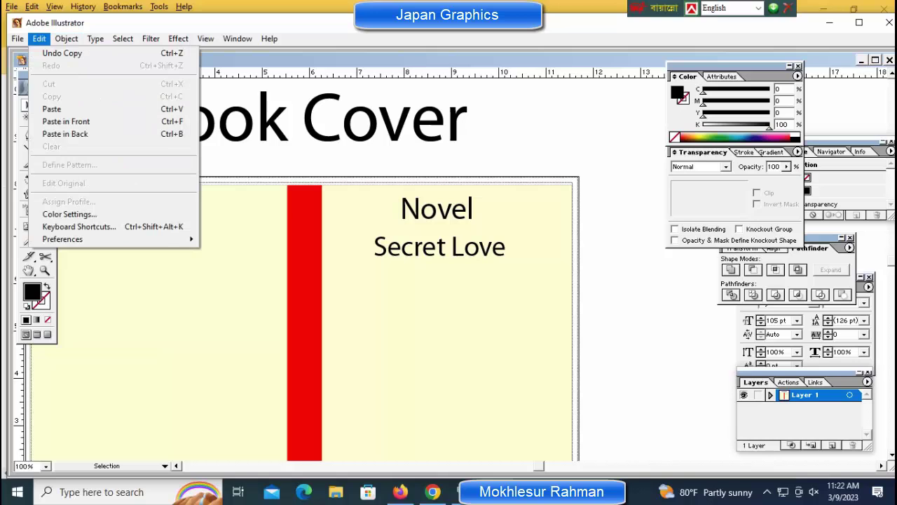
left_click(53, 109)
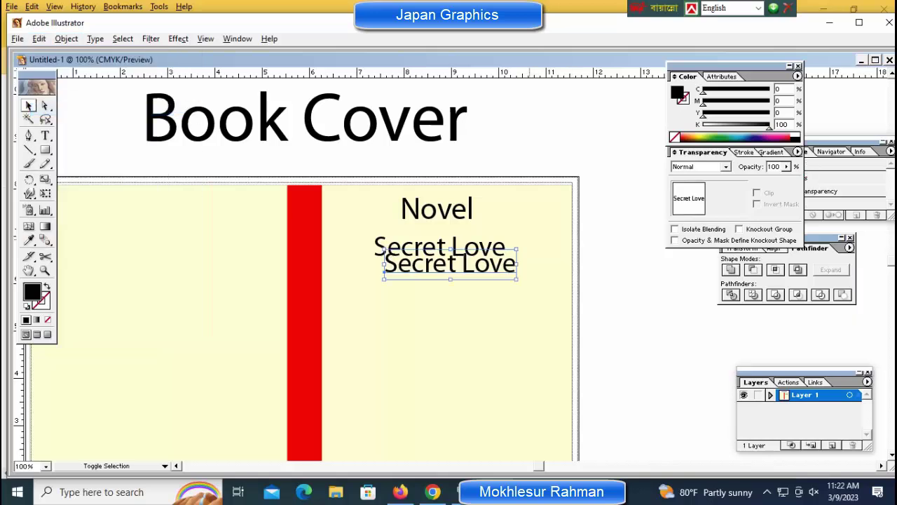
Rotate the pasted "Secret Love" duplicate 90 degrees counterclockwise so it reads upward, undoing any stray move.
left_click_drag(519, 279, 466, 196)
left_click_drag(450, 266, 441, 349)
key("ctrl+z")
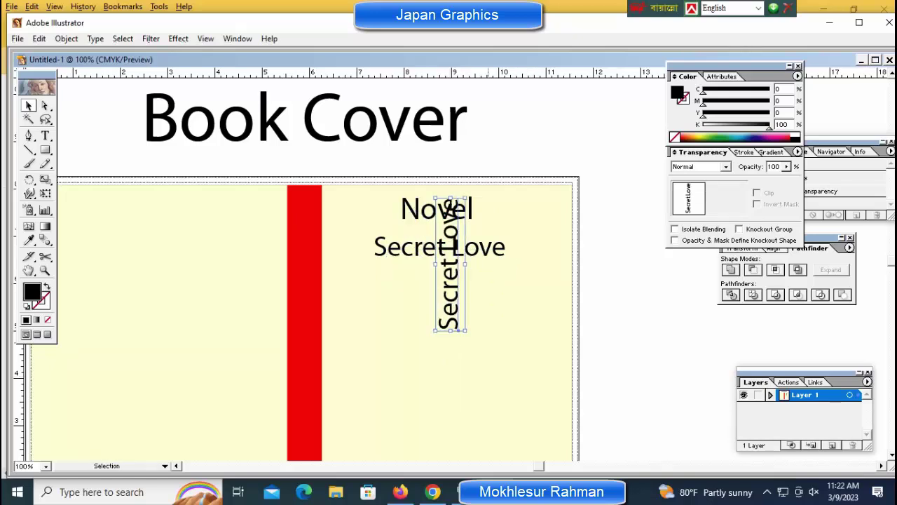
Undo the last rotation of the "Secret Love" duplicate, move it below the front-cover text and rotate it by 90 degrees.
key("ctrl+z")
left_click_drag(450, 265, 456, 340)
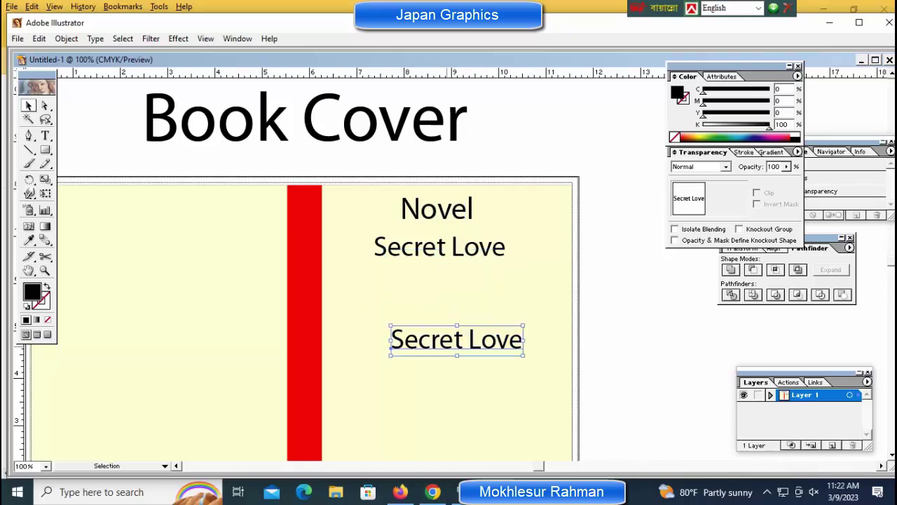
key("r")
key("Return")
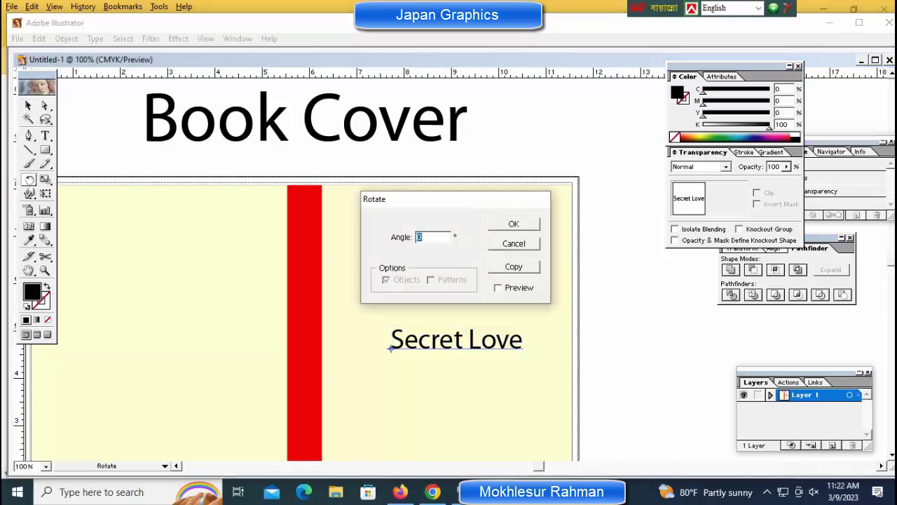
type("90")
key("Return")
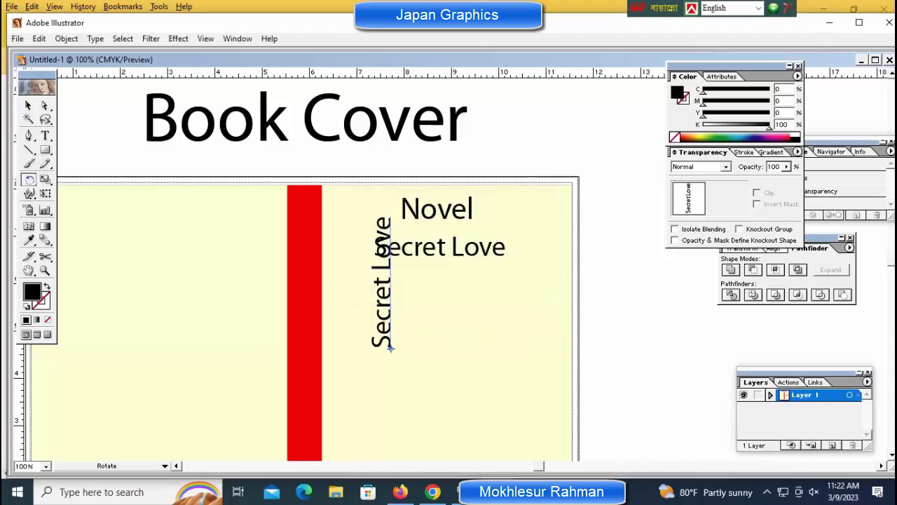
Move the vertical "Secret Love" text onto the red spine strip and slide it down to the lower middle.
left_click_drag(390, 348, 315, 421)
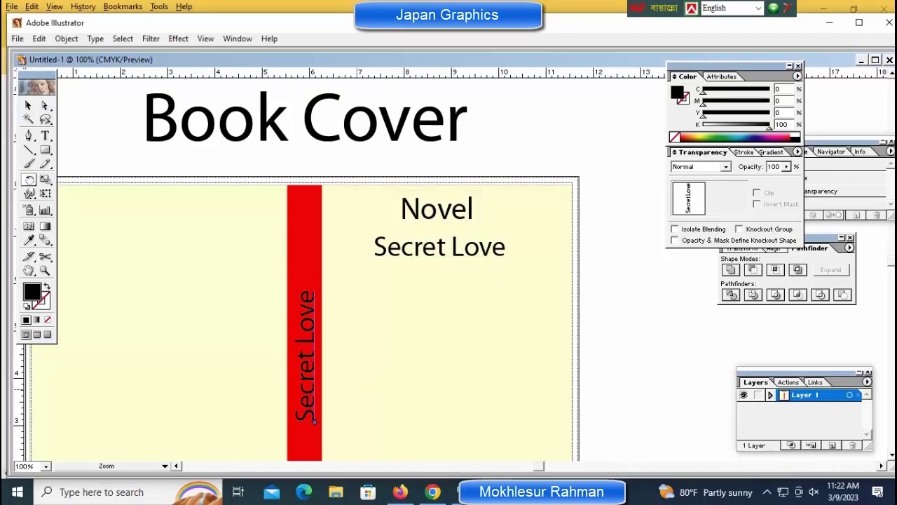
left_click(358, 390, "ctrl")
left_click_drag(396, 350, 286, 351)
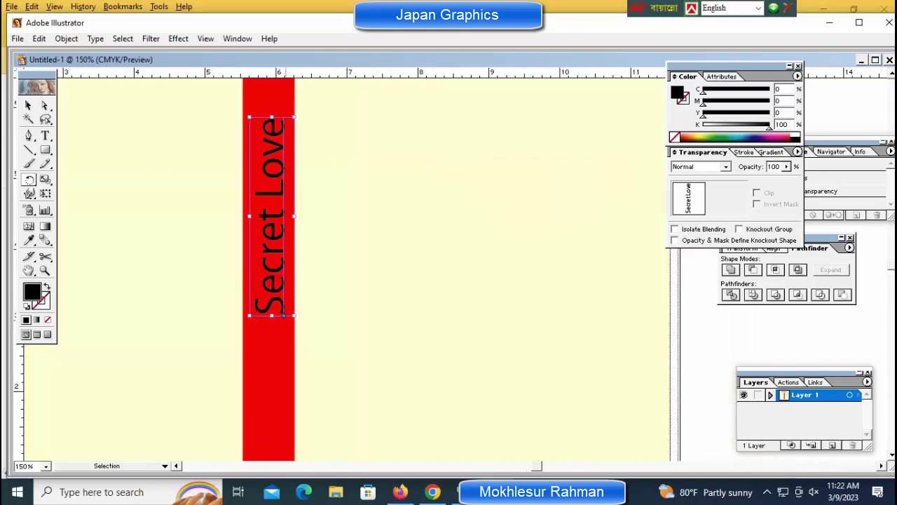
key("ctrl+minus")
key("ctrl+minus")
left_click(378, 283, "ctrl")
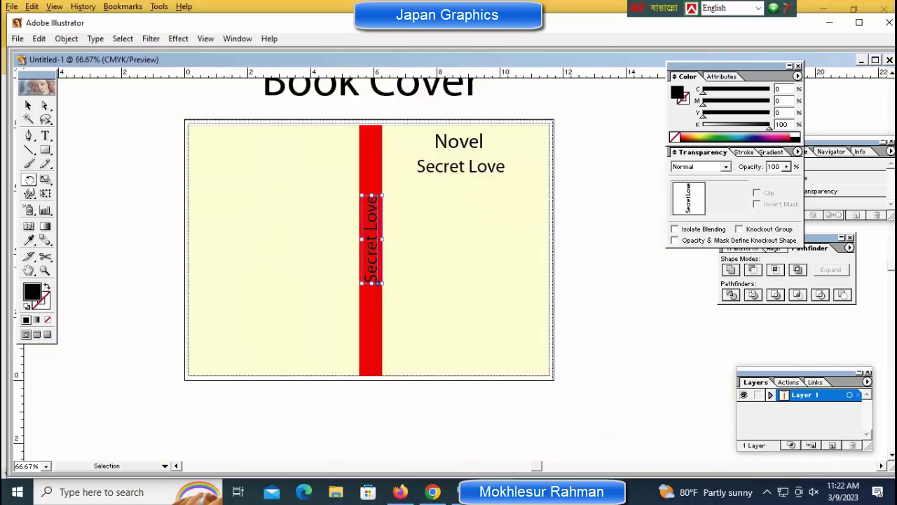
left_click_drag(377, 283, 374, 326)
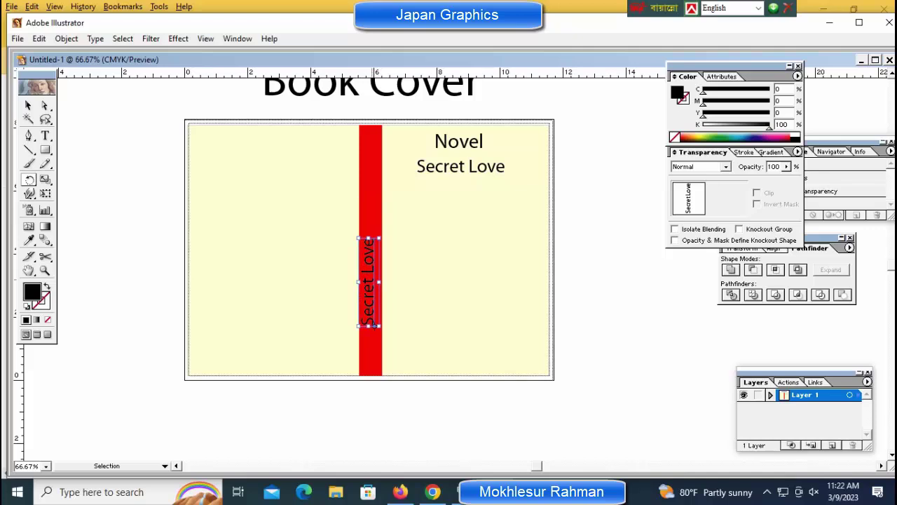
Reselect the vertical "Secret Love" text and nudge it into the middle of the red spine strip.
key("ctrl+shift+a")
key("ctrl+equal")
left_click(399, 279, "ctrl")
key("shift+Up")
key("shift+Up")
key("shift+Up")
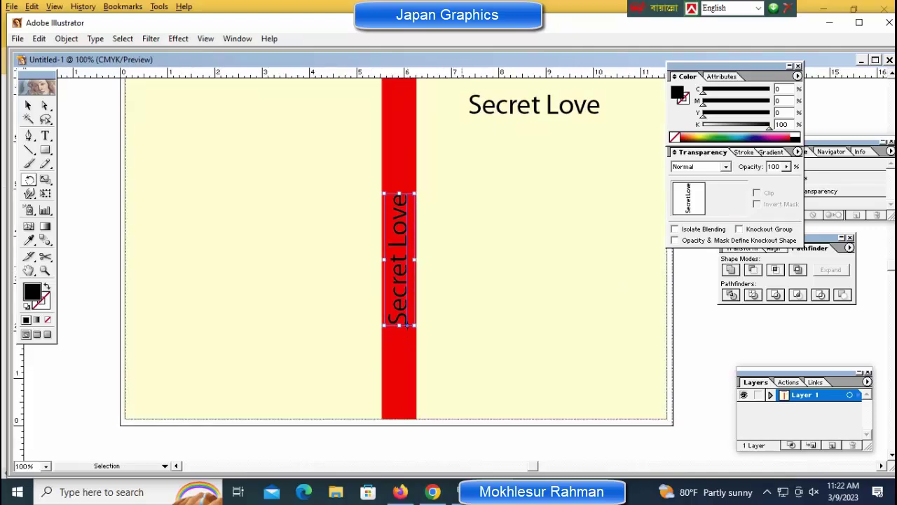
Fill the vertical spine text with white and give it a white stroke of 2 pt.
key("r")
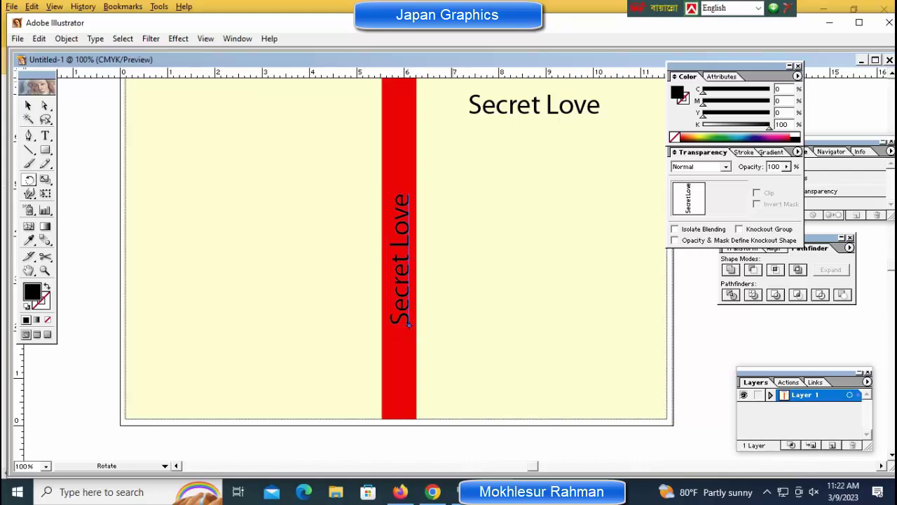
left_click(799, 137)
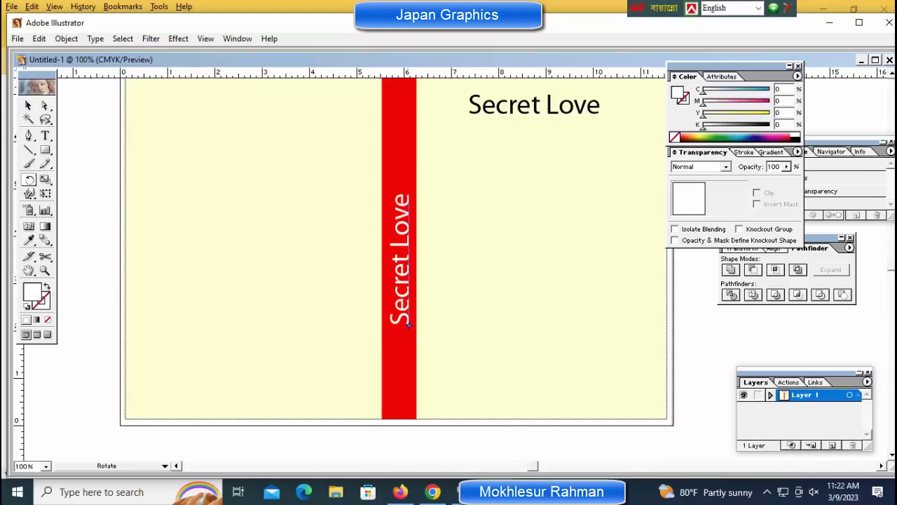
key("v")
key("r")
key("x")
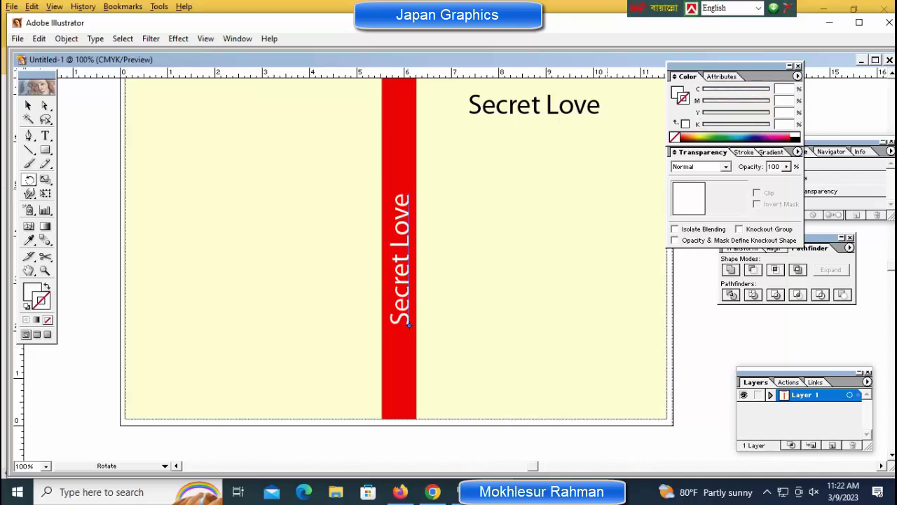
key("x")
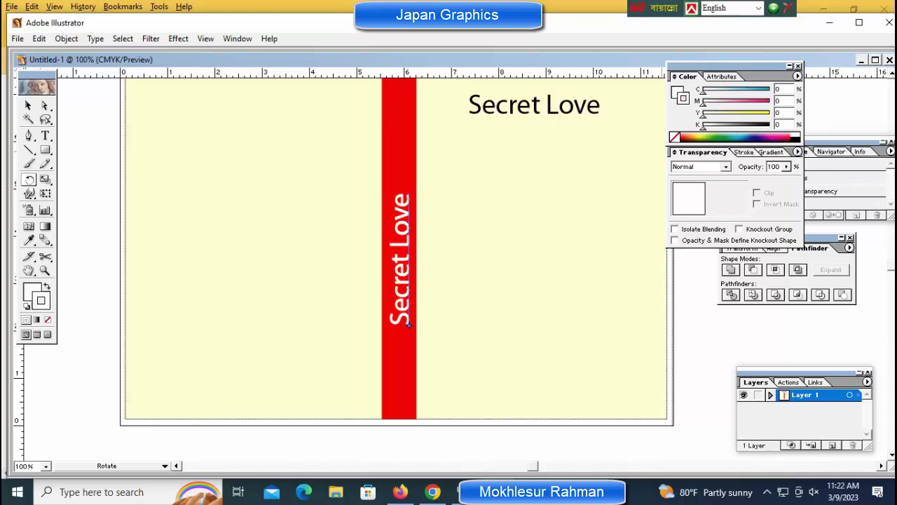
left_click(758, 152)
left_click(740, 166)
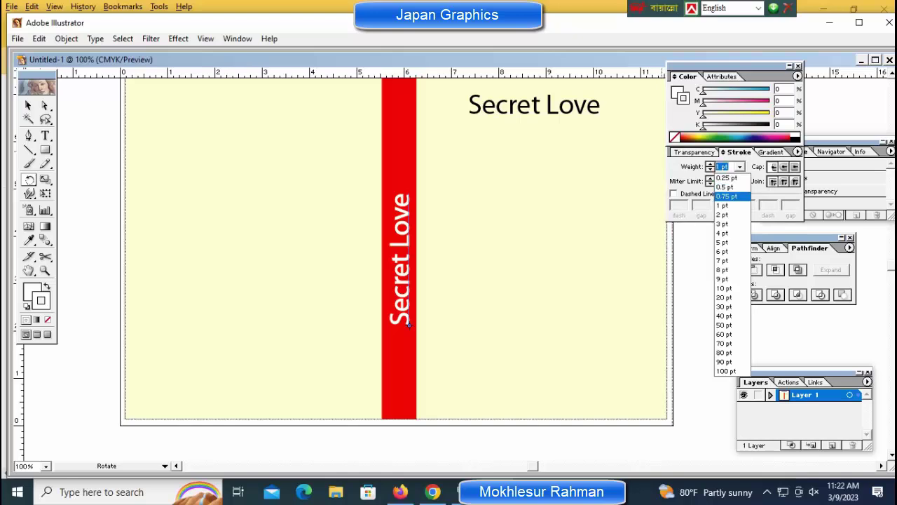
left_click(722, 214)
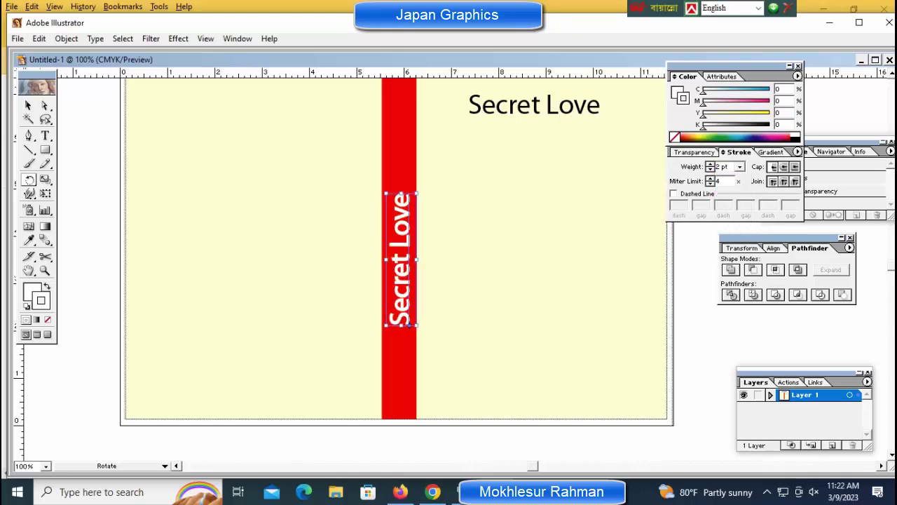
Shift the spine text slightly sideways on the strip, stretch it upward to make it longer, and deselect it.
left_click_drag(406, 323, 404, 323)
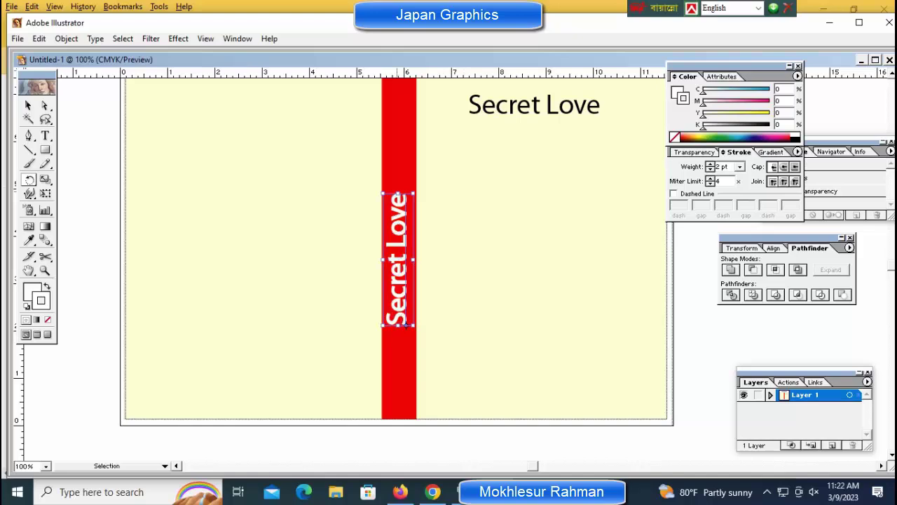
left_click_drag(398, 194, 398, 157)
key("ctrl+shift+a")
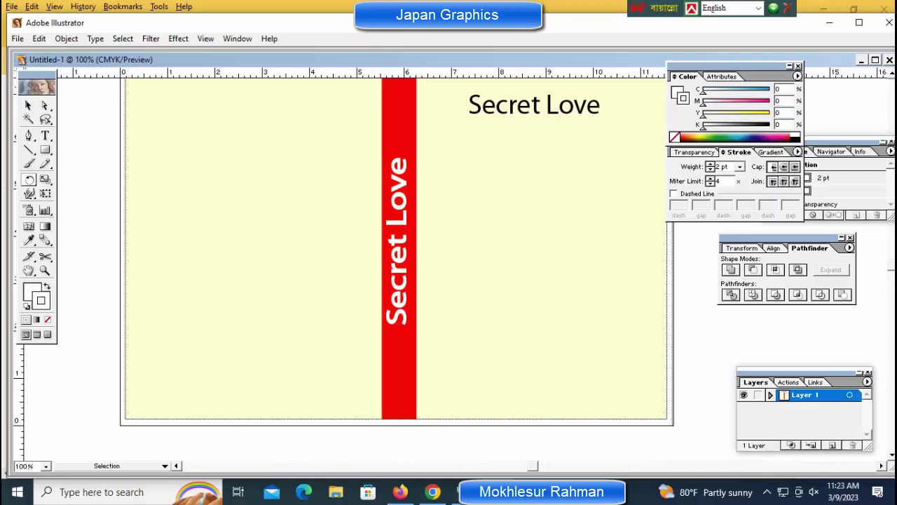
Move the front-cover "Secret Love" text slightly lower beneath "Novel" and deselect it.
left_click_drag(449, 267, 338, 346)
key("v")
left_click_drag(358, 193, 358, 197)
key("ctrl+shift+a")
key("m")
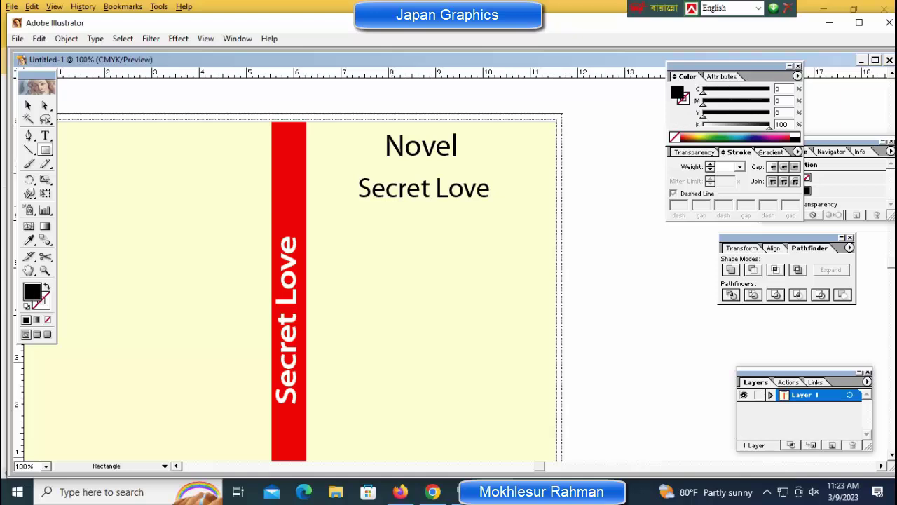
left_click_drag(349, 173, 507, 209)
key("ctrl+z")
Draw a black rounded rectangle, delete the stray extra shape, and resize the rectangle to cover the front-cover "Secret Love" text.
left_click_drag(45, 149, 75, 152)
left_click_drag(345, 175, 443, 210)
left_click(357, 187, "ctrl")
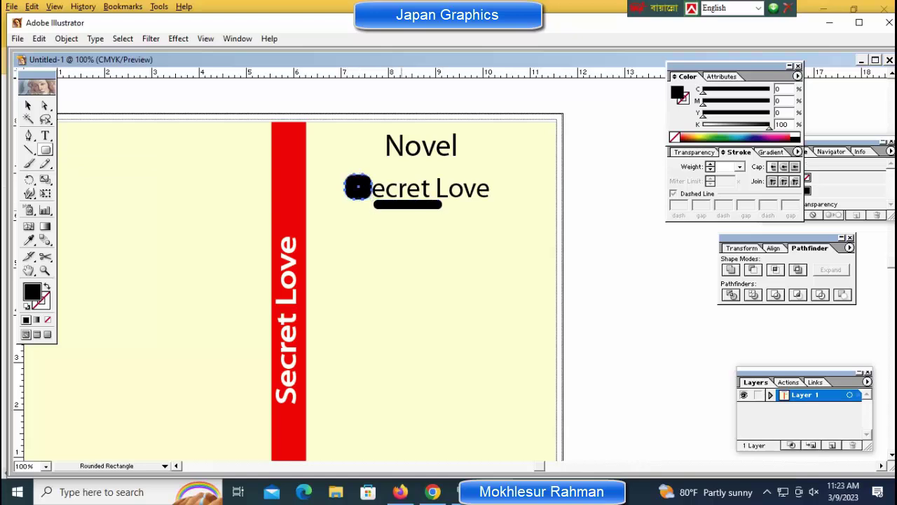
key("Delete")
left_click(407, 204, "ctrl")
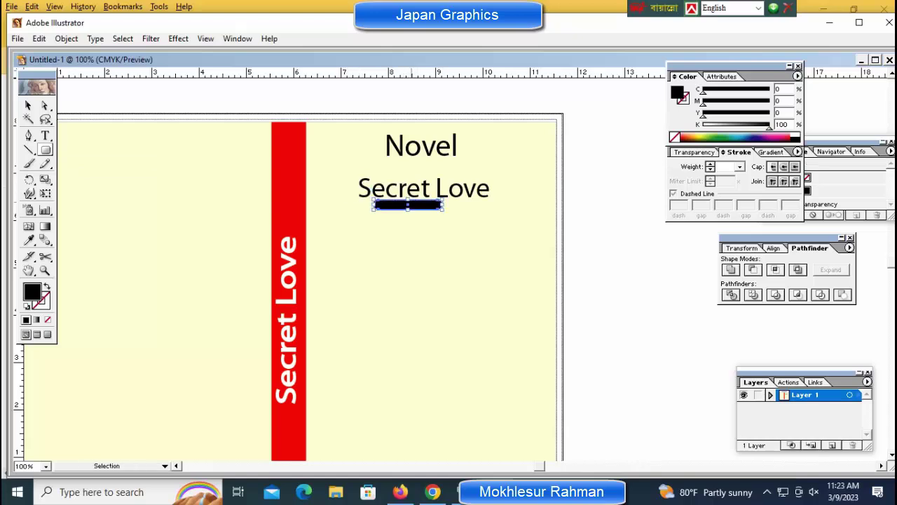
left_click_drag(407, 200, 348, 193)
left_click_drag(443, 193, 496, 193)
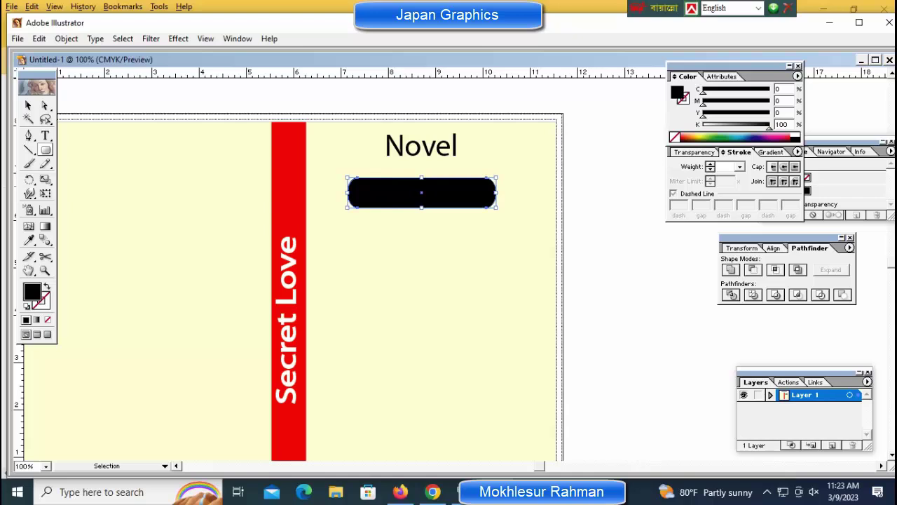
left_click_drag(421, 177, 421, 172)
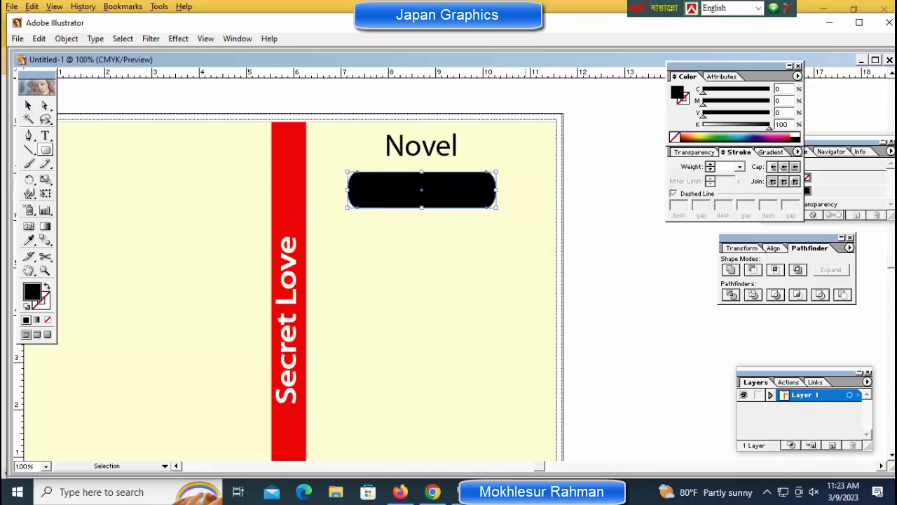
Use outline view to select the front-cover "Secret Love" text within the black rounded rectangle, fill it with white and deselect it.
key("ctrl+t")
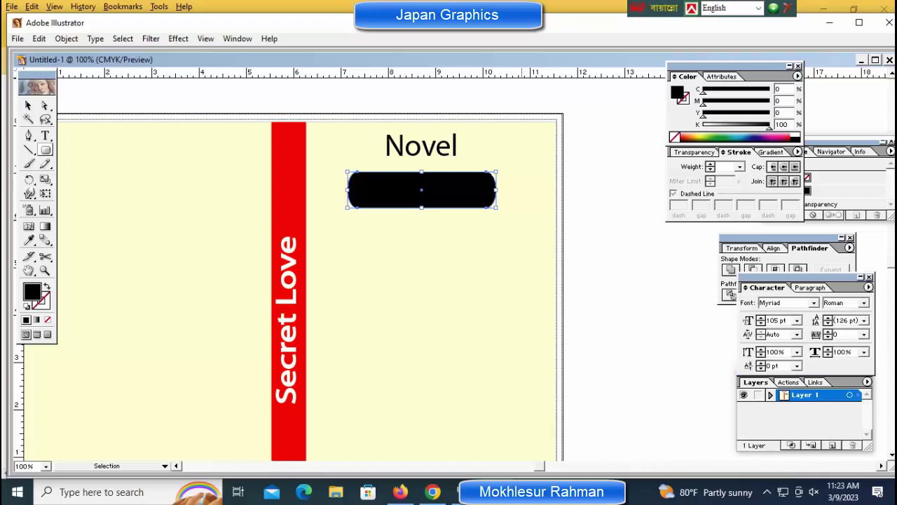
key("ctrl+y")
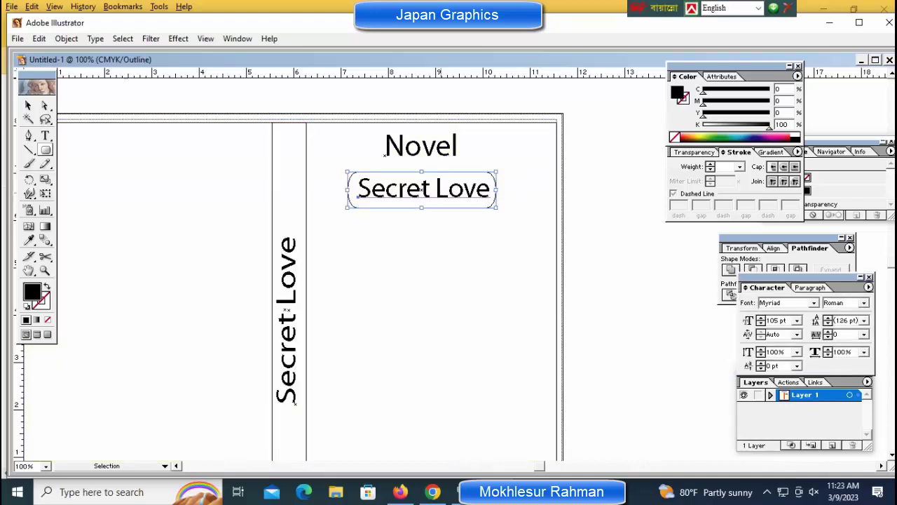
left_click(450, 197, "ctrl")
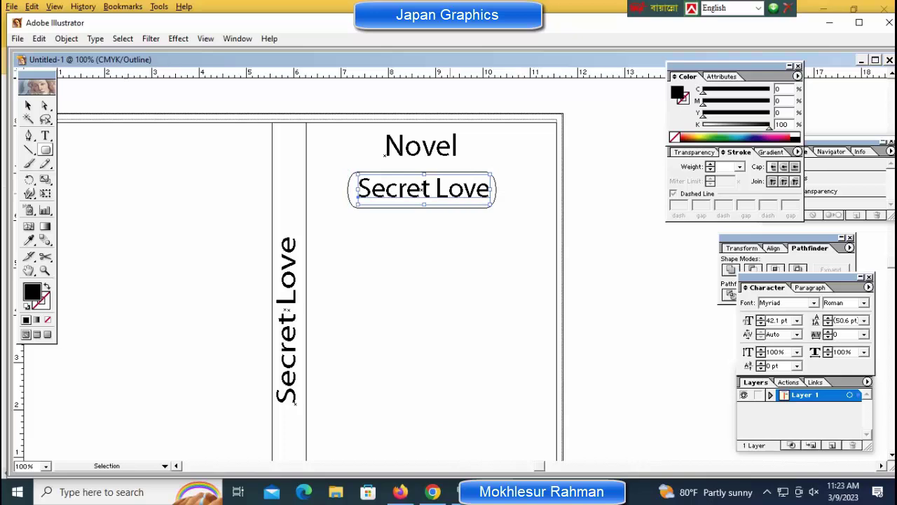
key("ctrl+y")
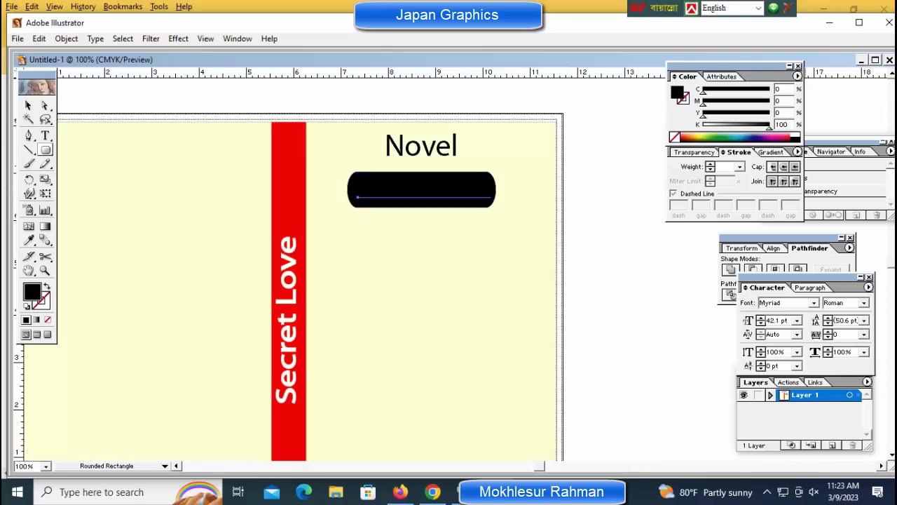
left_click(795, 134)
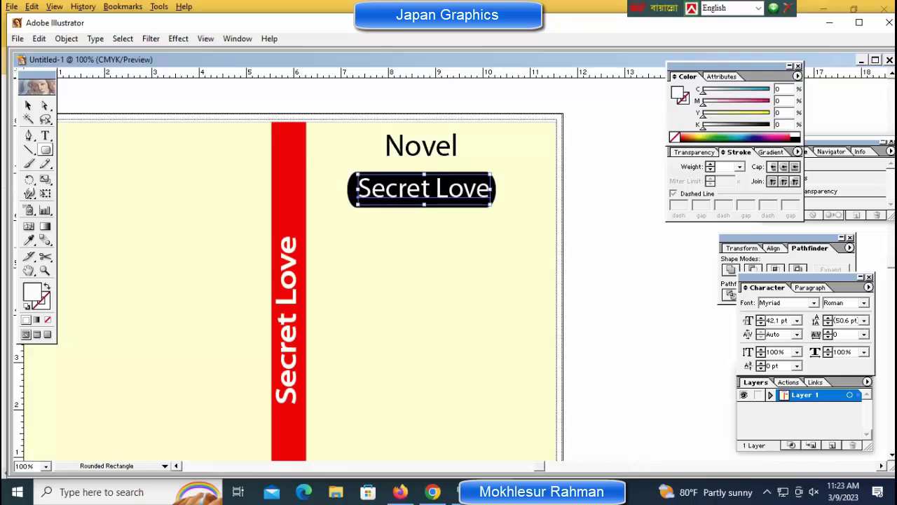
key("ctrl+shift+a")
left_click(423, 188)
key("ctrl+shift+a")
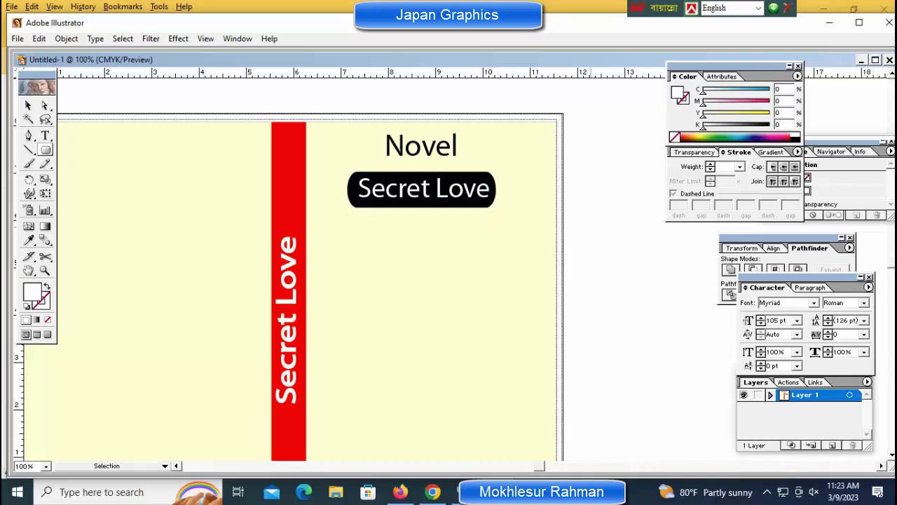
Draw a large white circle with the Ellipse tool in the middle of the back cover and adjust its position.
key("ctrl+minus")
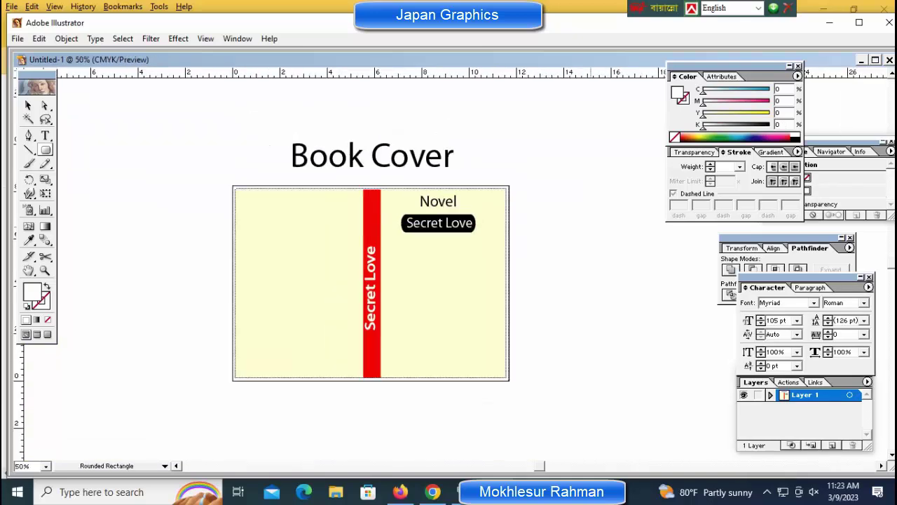
left_click_drag(477, 253, 335, 205)
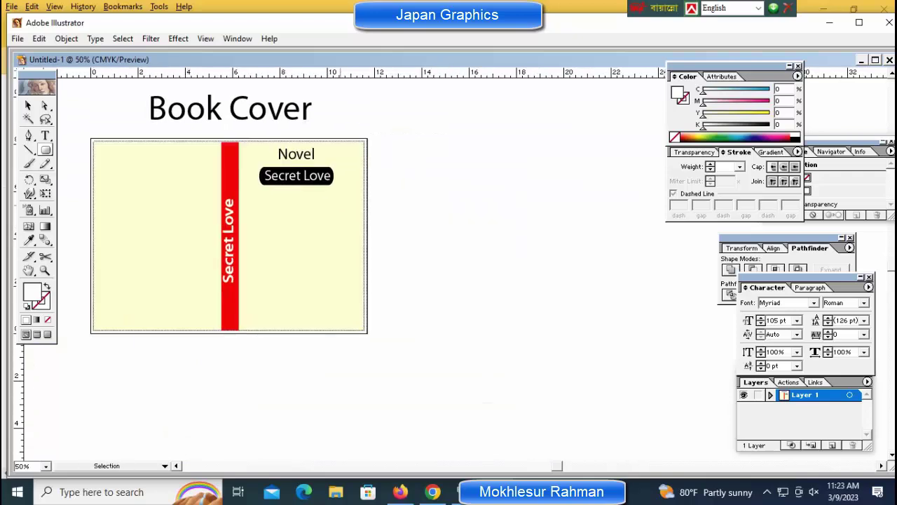
key("ctrl+plus")
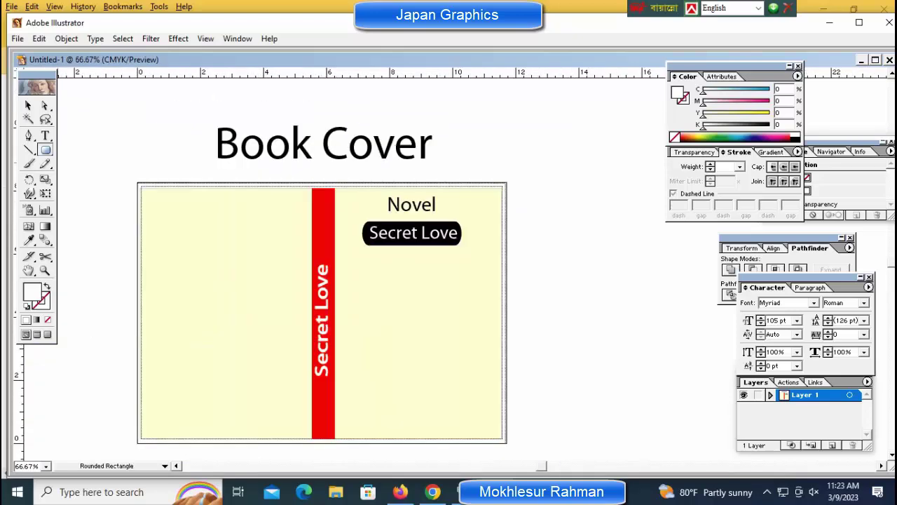
key("space")
left_click_drag(315, 316, 330, 253)
left_click(45, 150)
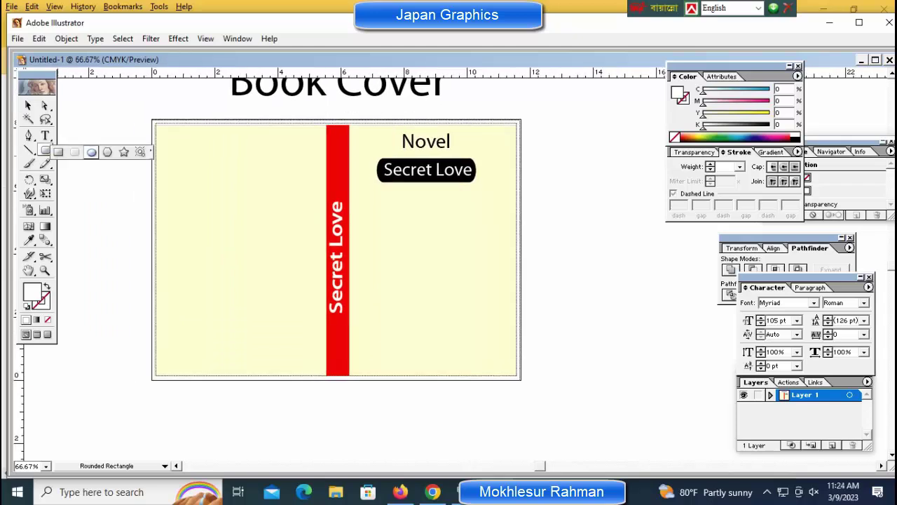
left_click(91, 152)
left_click_drag(237, 229, 304, 294)
key("v")
left_click_drag(239, 229, 242, 241)
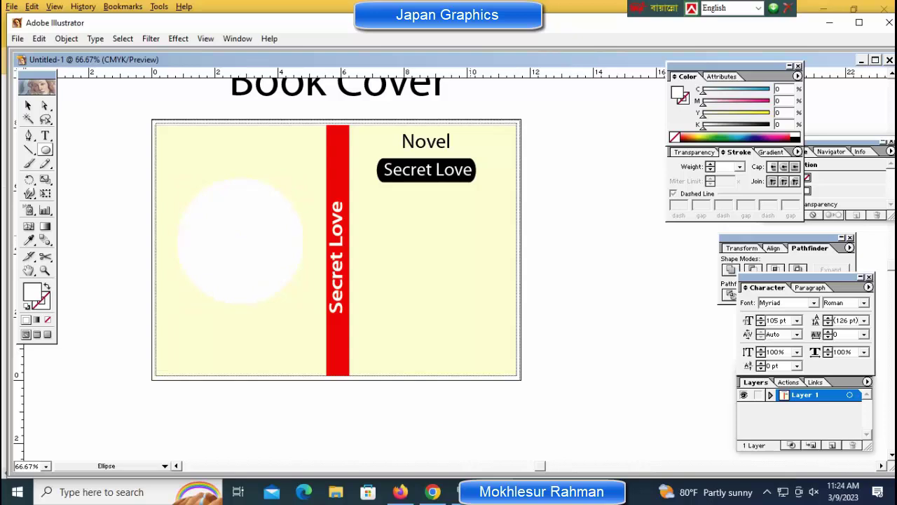
Draw a large hexagon beneath the "Secret Love" label on the front cover and fill it dark green (C 94.51, M 25.1, Y 90.2, K 11.37).
left_click(44, 150)
left_click_drag(45, 150, 108, 152)
mouse_move(401, 221)
left_mouse_down()
mouse_move(445, 299)
mouse_move(421, 253)
mouse_move(435, 280)
left_mouse_up()
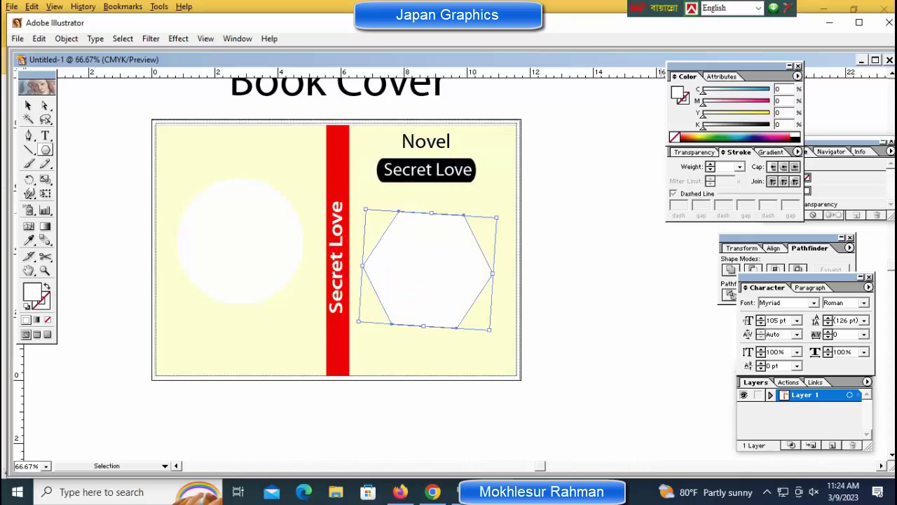
left_click(708, 139)
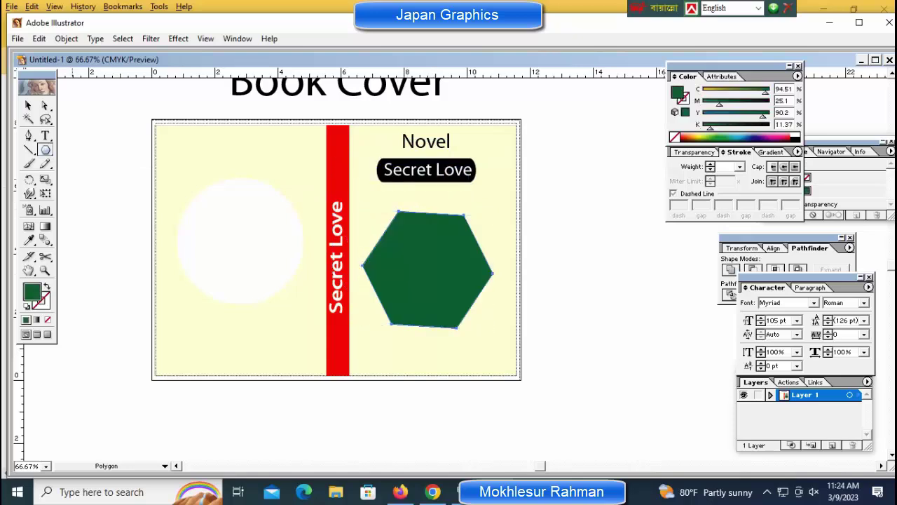
Apply a 68% Bloat with the Pucker & Bloat filter to turn the green hexagon into a six-petal flower, and deselect it.
left_click(67, 39)
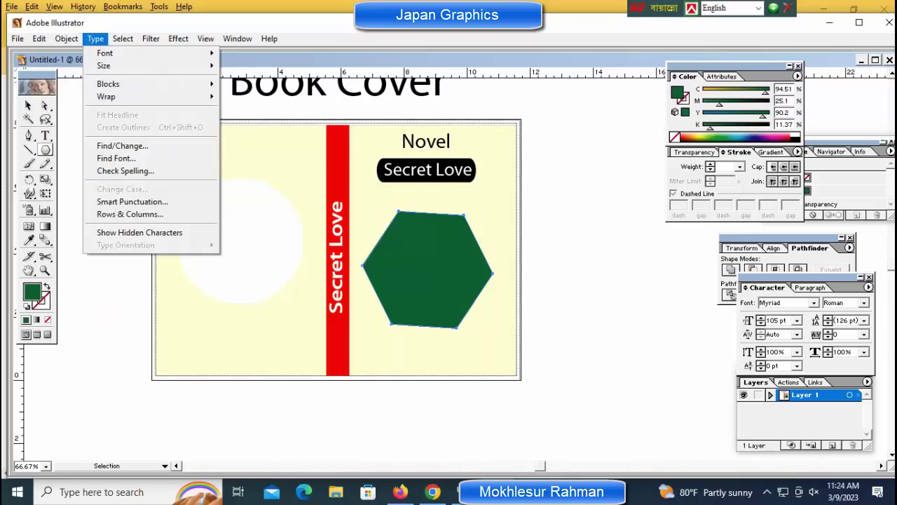
mouse_move(123, 38)
mouse_move(151, 39)
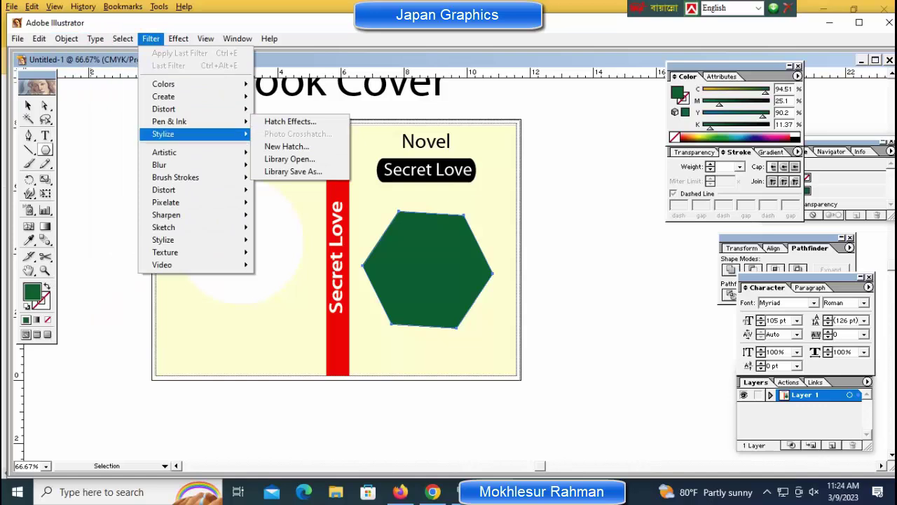
mouse_move(168, 133)
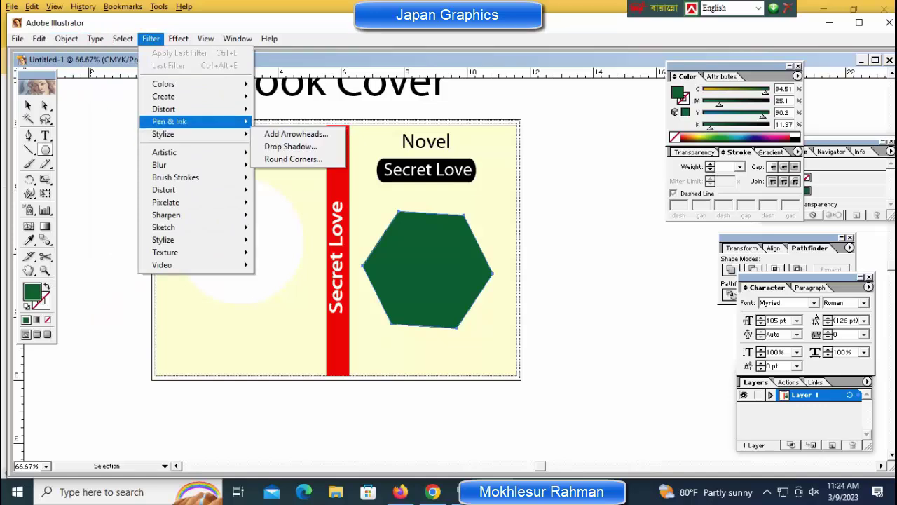
mouse_move(168, 109)
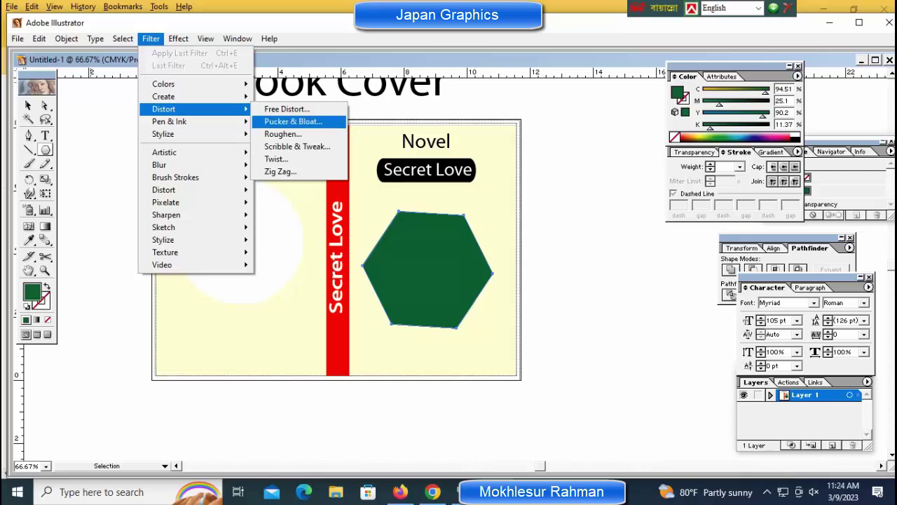
left_click(295, 122)
left_click_drag(487, 210, 363, 139)
left_click(389, 201)
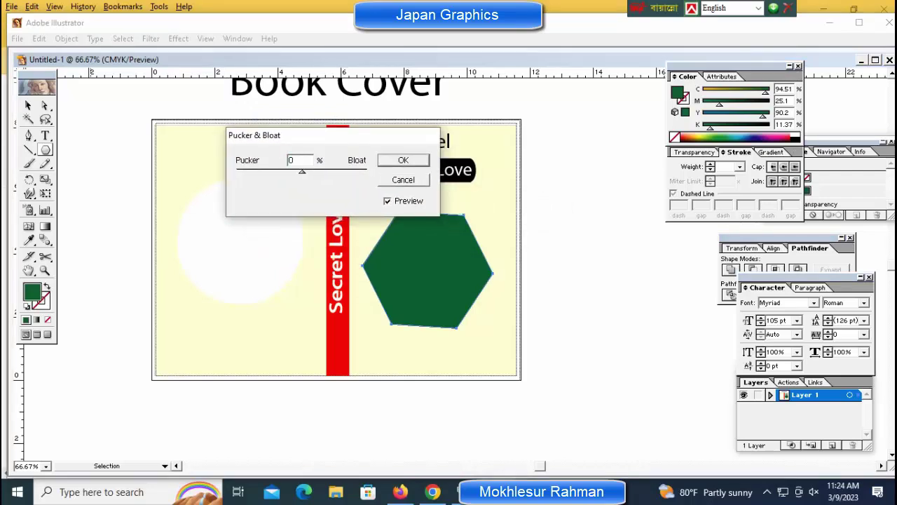
left_click_drag(302, 171, 323, 171)
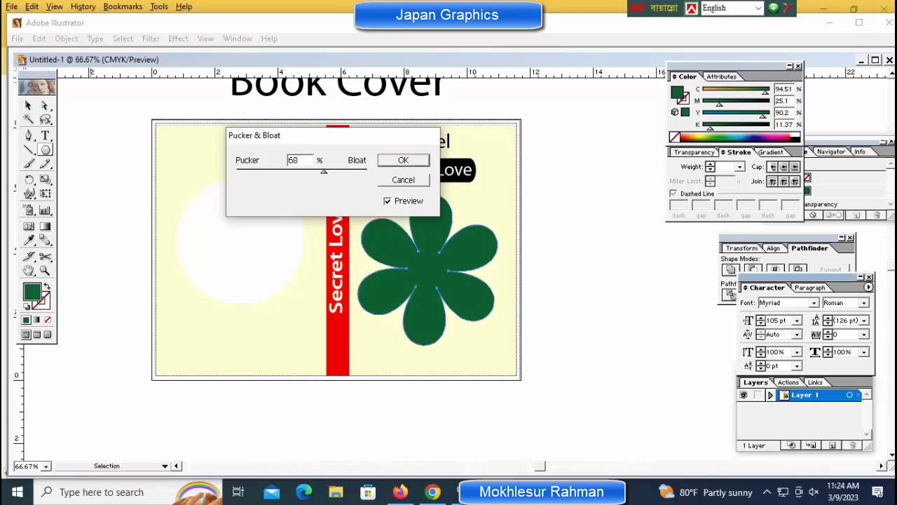
key("Return")
key("ctrl+shift+a")
Move the white circle off the back cover into the empty space beyond the front cover.
left_click(240, 241)
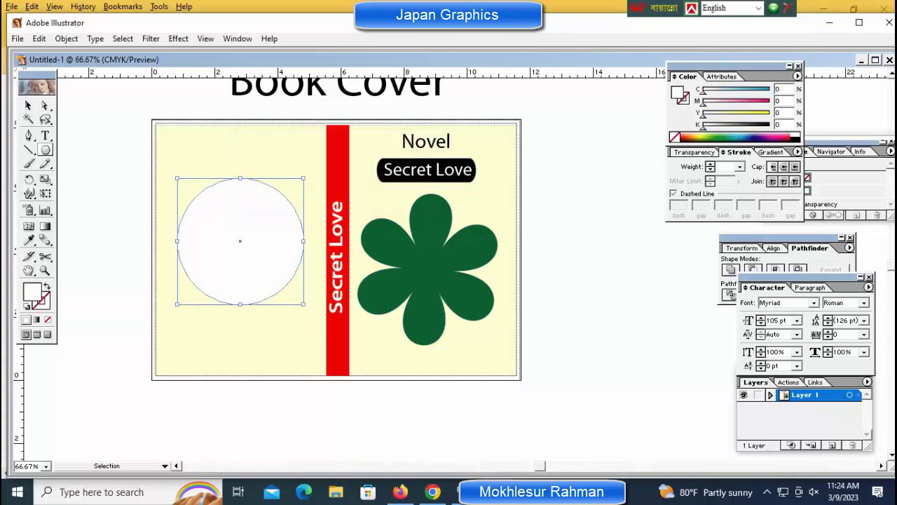
left_click_drag(240, 241, 611, 241)
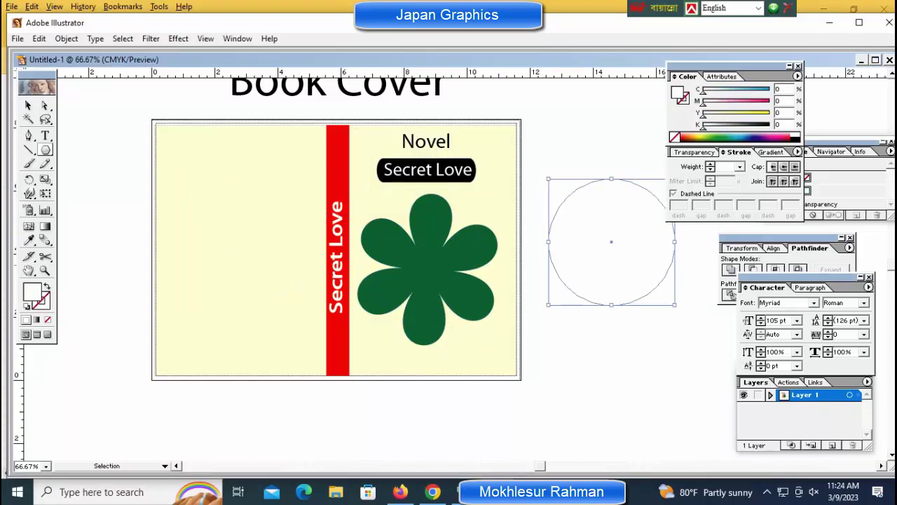
key("Delete")
Place a slightly rotated copy of the green flower on the back cover and fill it with pink (M 96.08, Y 9.02).
left_click(429, 266)
left_click_drag(429, 266, 232, 266)
left_click_drag(293, 356, 306, 349)
left_click_drag(231, 270, 239, 241)
left_click_drag(314, 317, 309, 322)
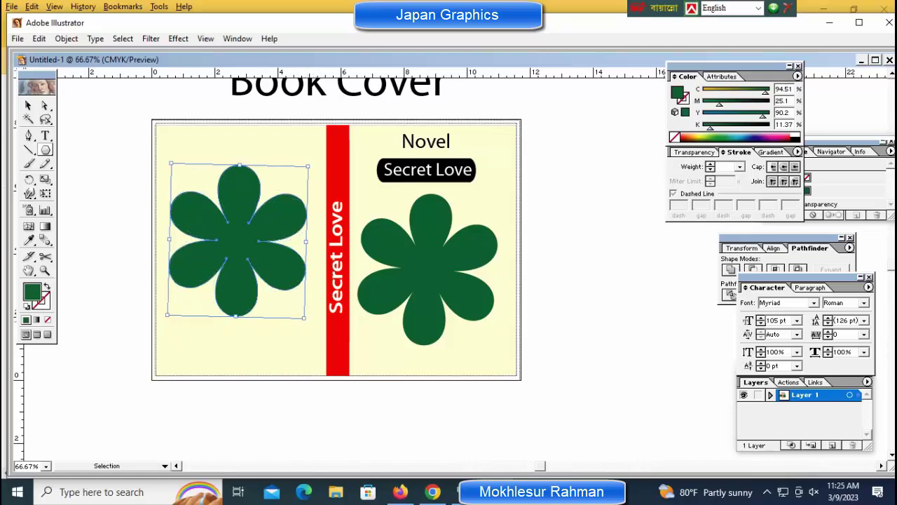
left_click_drag(305, 321, 309, 316)
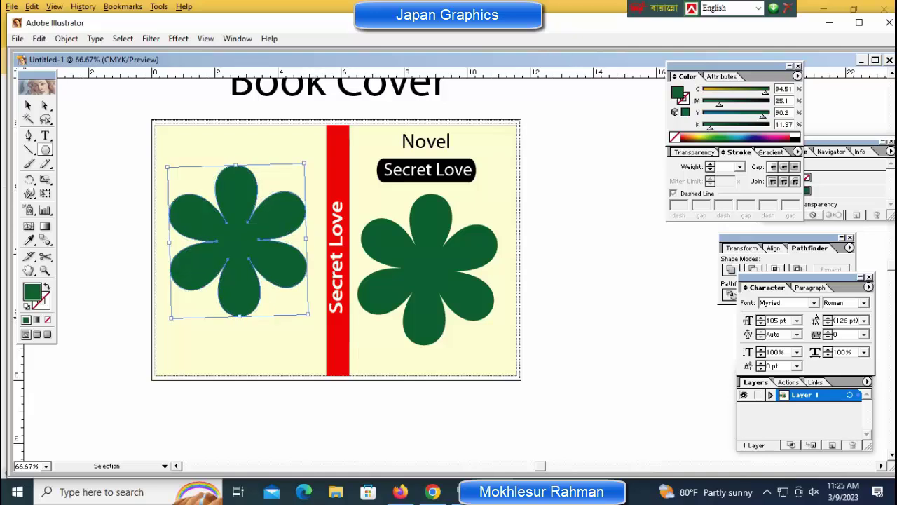
left_click(771, 138)
Move the white circle back behind the pink flower and enlarge it proportionally to surround the petals.
left_click(611, 235)
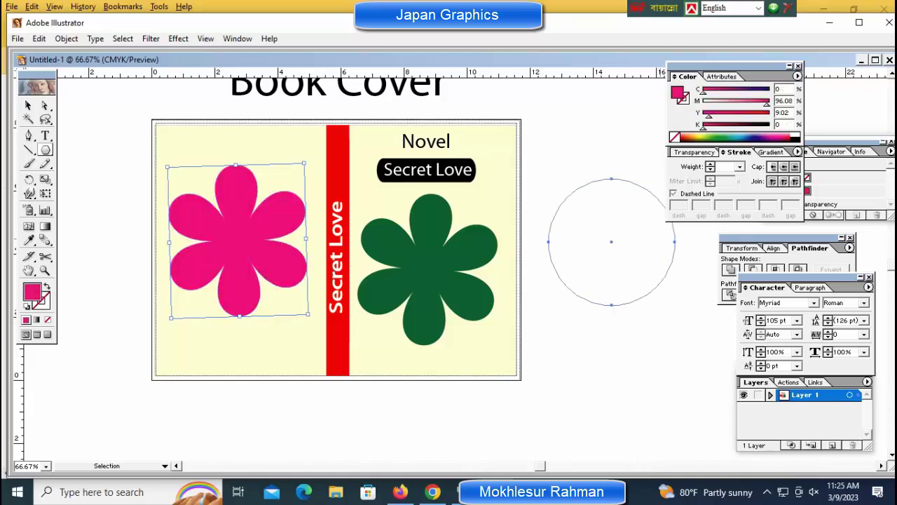
left_click_drag(611, 235, 243, 230)
key("shift")
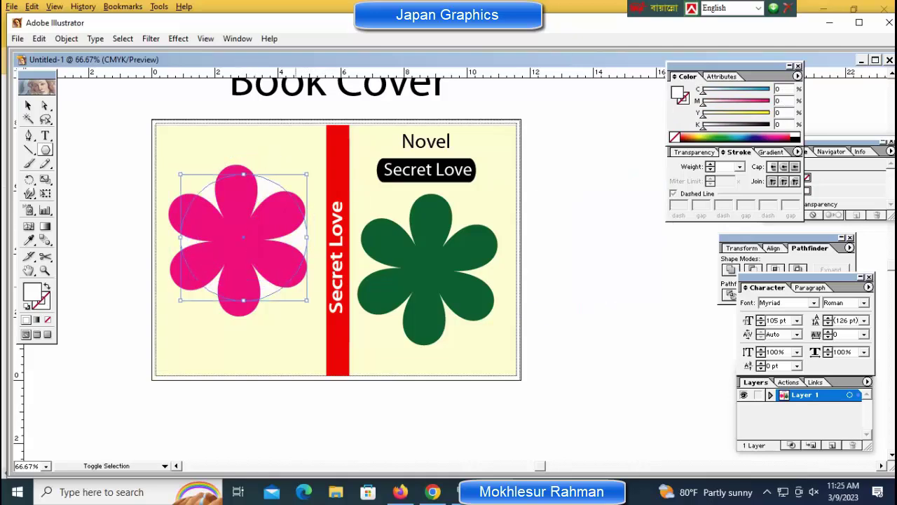
left_click_drag(307, 174, 324, 159)
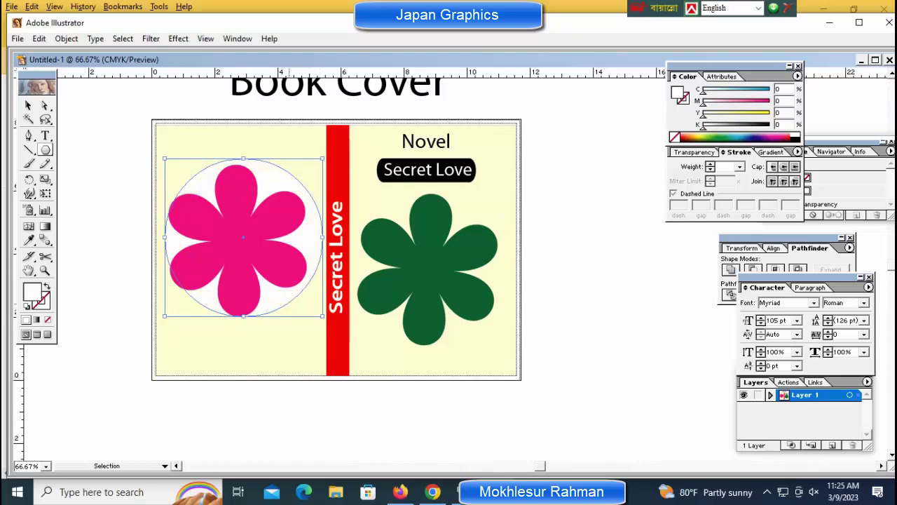
Shift the white circle slightly, reposition the pink flower over it and scale the flower down to fit inside.
left_click_drag(237, 239, 119, 262)
left_click(164, 237)
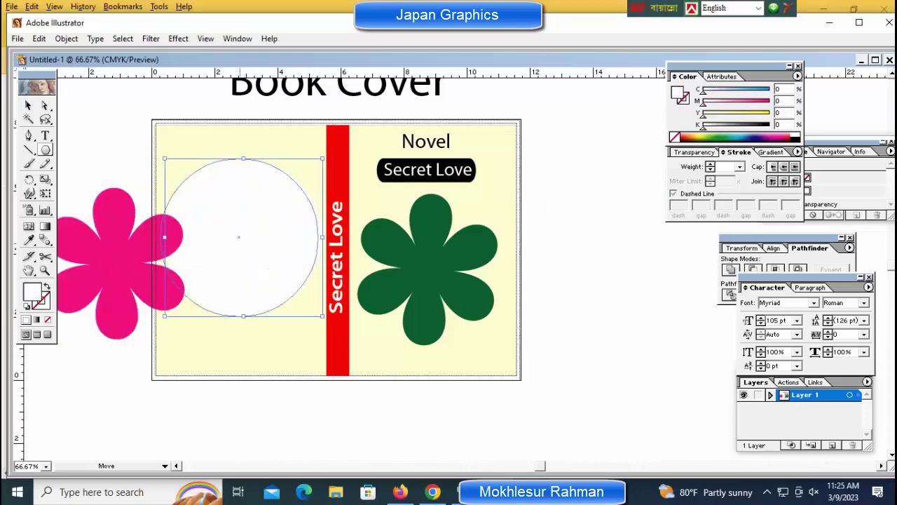
left_click(168, 260)
left_click_drag(168, 260, 273, 246)
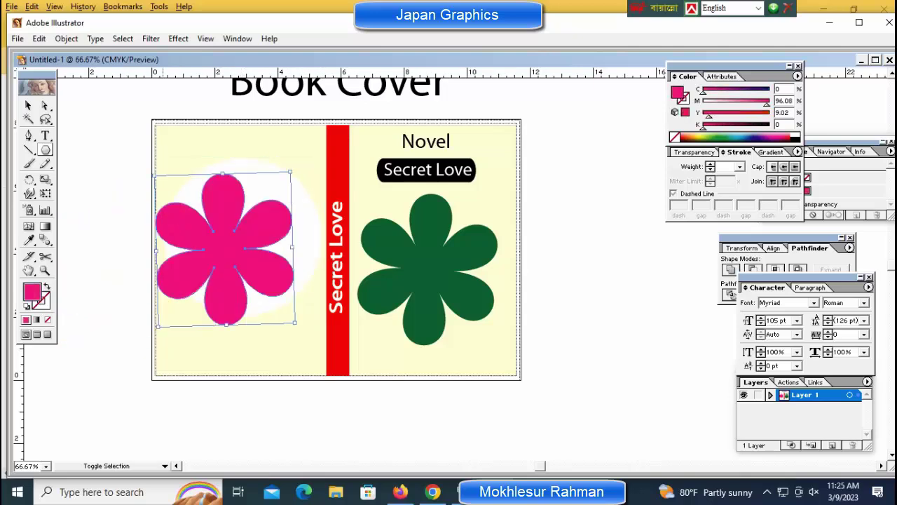
left_click_drag(224, 249, 241, 238)
key("shift")
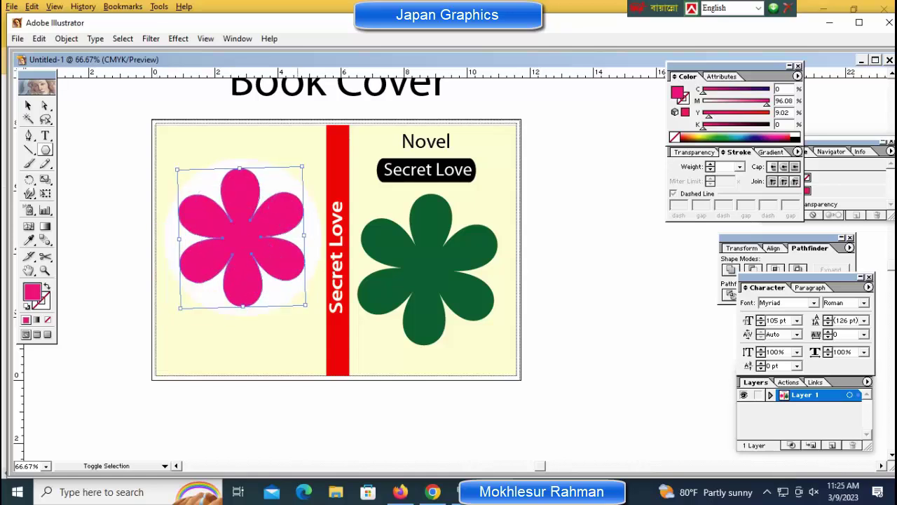
left_click_drag(306, 305, 309, 308)
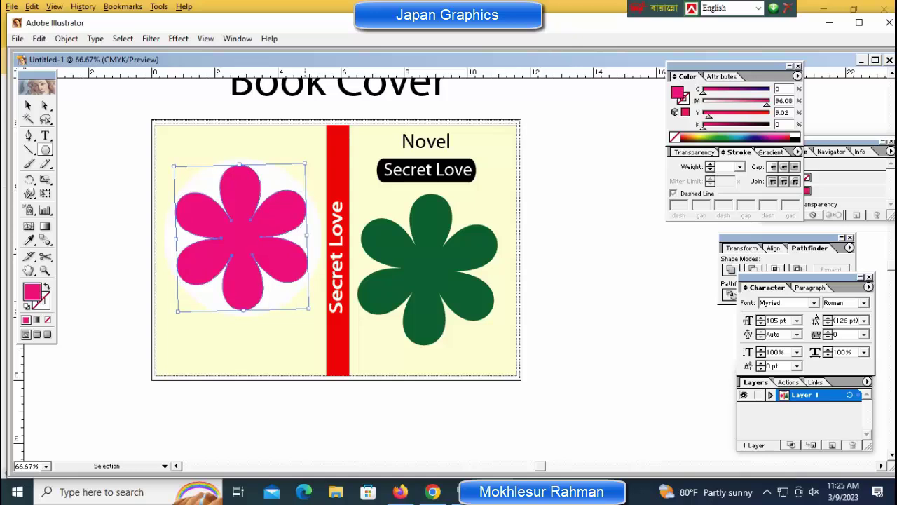
Nudge the pink flower slightly toward the spine and up to centre it in the white circle, and deselect it.
key("Right")
key("Right")
key("Right")
key("Right")
key("Right")
key("Right")
key("Right")
key("Up")
key("Left")
key("Left")
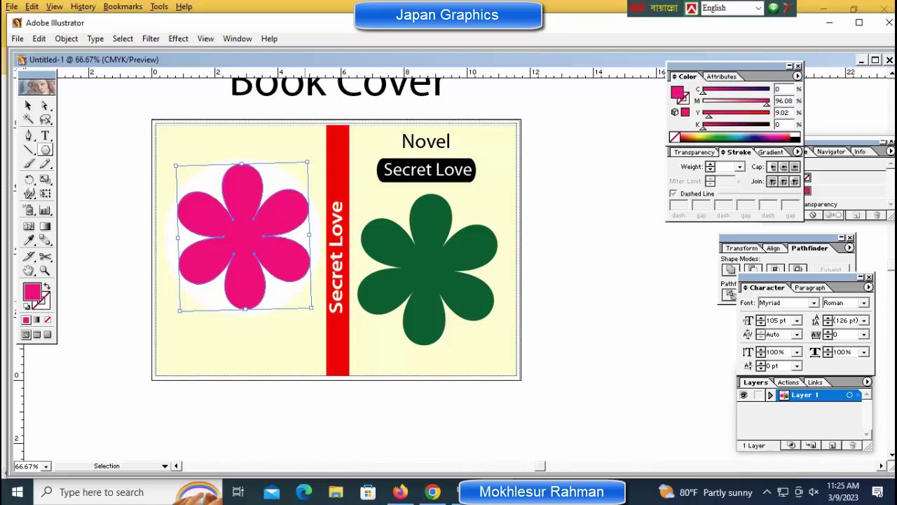
key("ctrl+shift+a")
Select the pink flower together with its white circle and nudge both down and slightly away from the spine.
left_click_drag(169, 140, 292, 289)
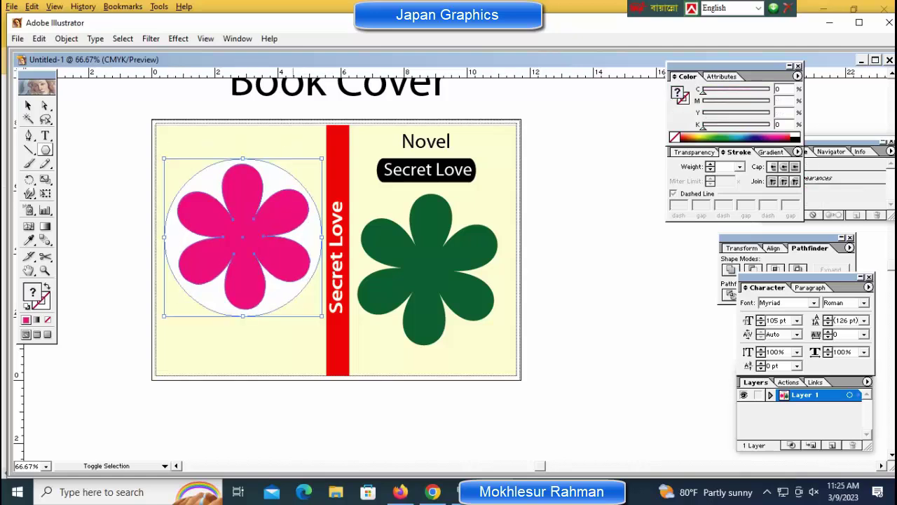
key("shift+Down")
key("Left")
key("Left")
key("Left")
key("Left")
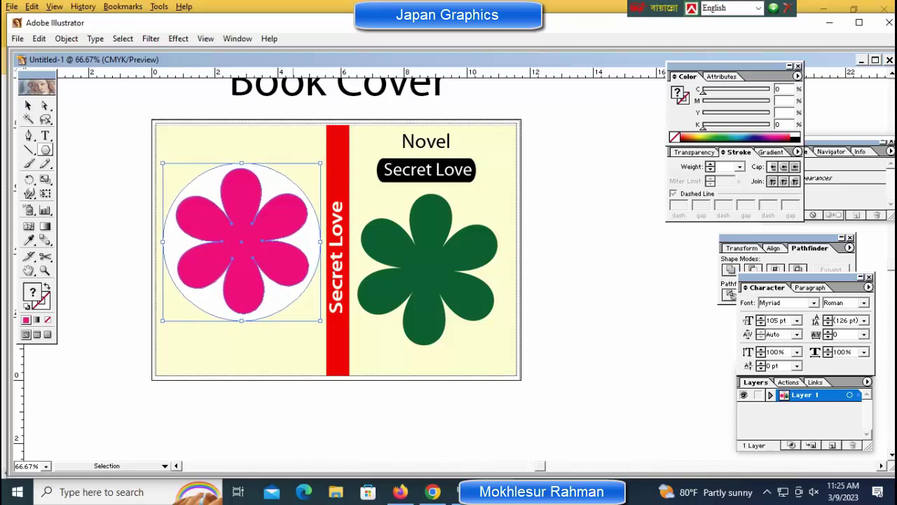
key("Right")
Reselect only the pink flower and its white circle and rotate them together slightly clockwise.
left_click_drag(107, 151, 337, 372)
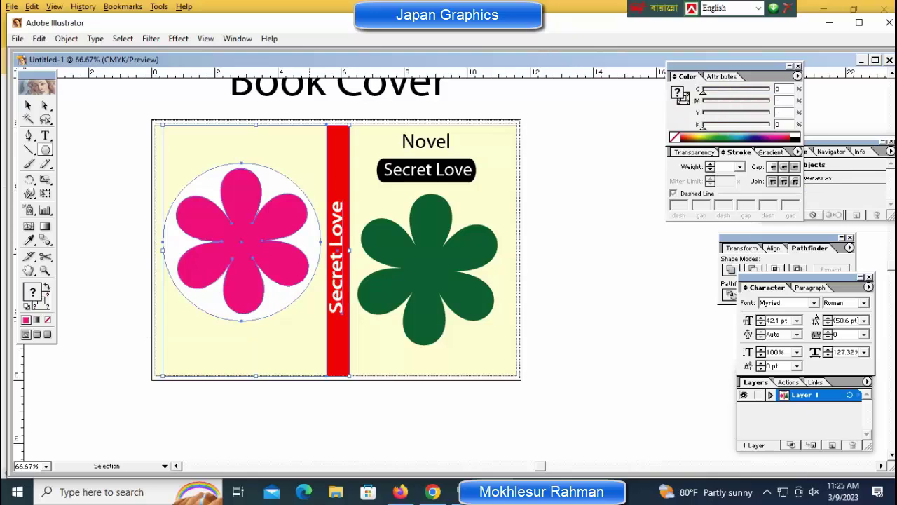
left_click_drag(112, 178, 227, 296)
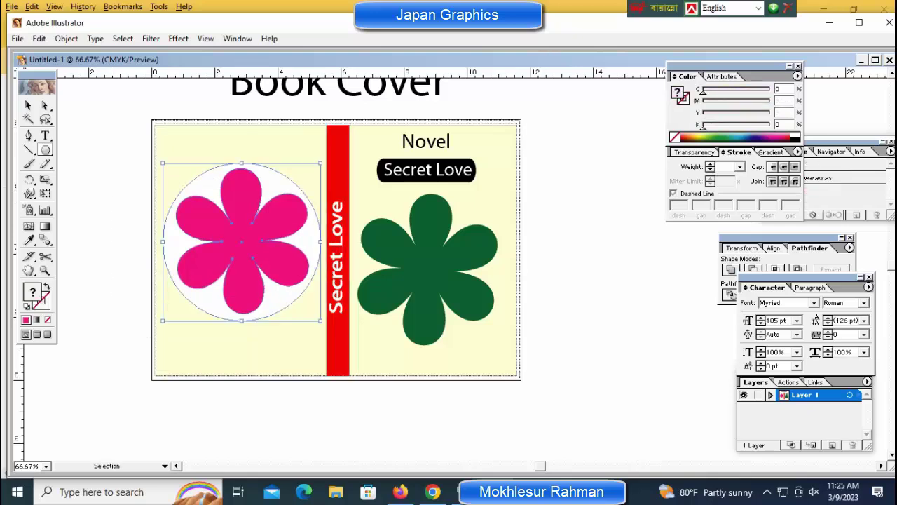
left_click_drag(324, 324, 315, 328)
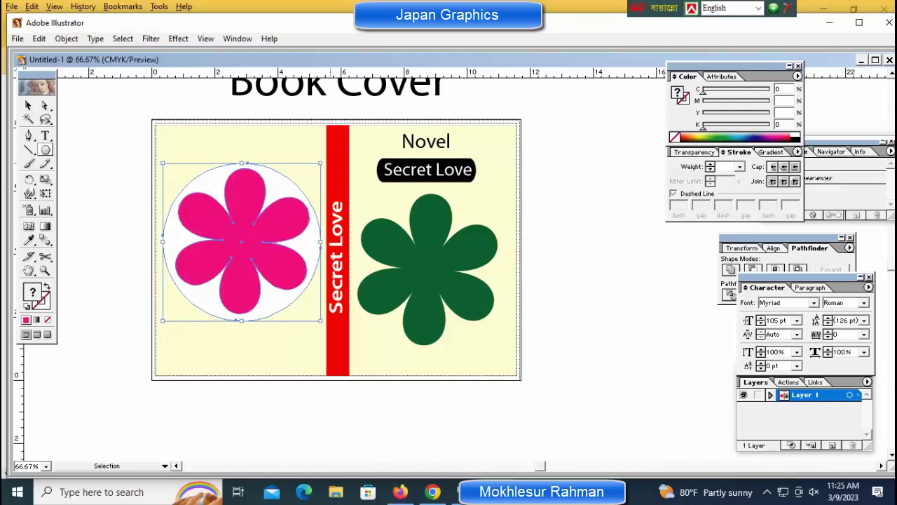
Nudge the flower and circle together slightly away from the spine and down to centre them on the back cover, and deselect them.
left_click(93, 188, "ctrl")
left_click_drag(94, 188, 244, 288)
key("Left")
key("Left")
key("Left")
key("Left")
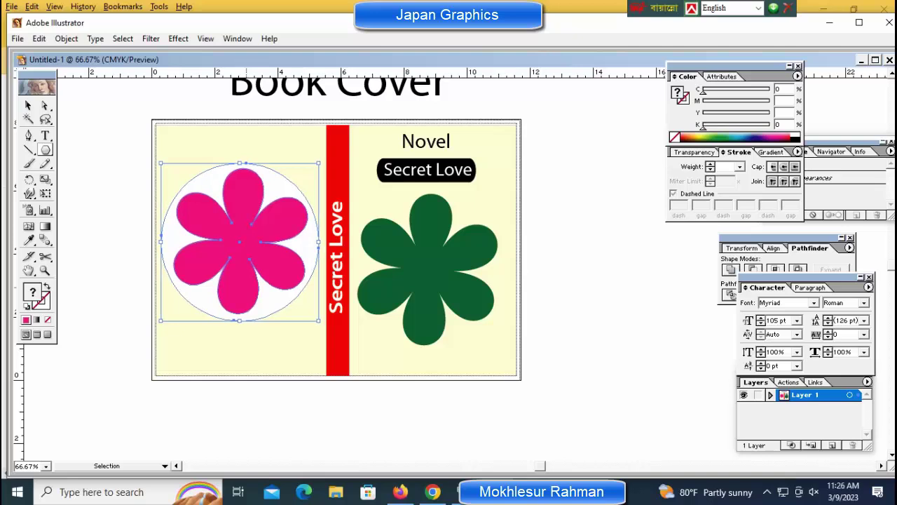
key("Down")
key("Down")
key("Down")
key("Down")
key("Down")
key("Down")
key("Down")
key("Down")
key("Down")
key("Down")
key("Down")
key("Down")
key("Down")
key("Down")
key("Down")
key("Down")
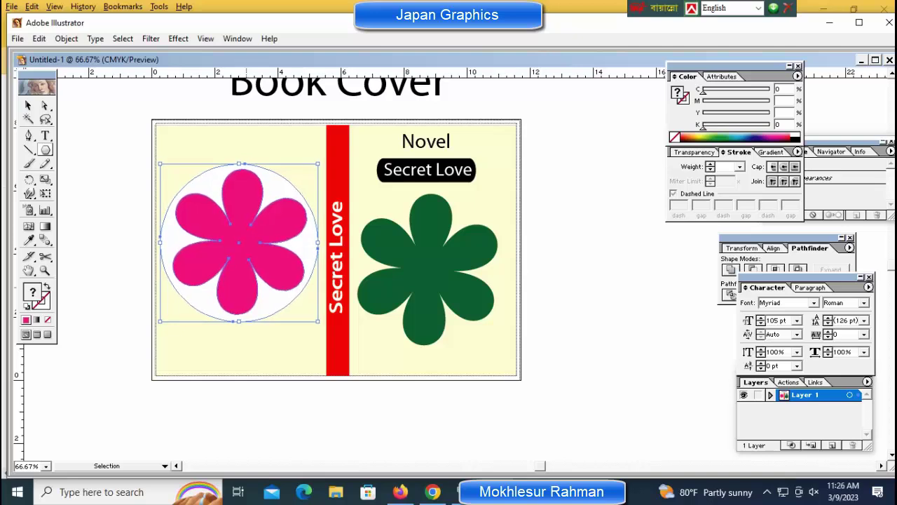
key("Down")
key("Down")
key("Down")
key("Down")
key("Down")
key("Down")
key("Down")
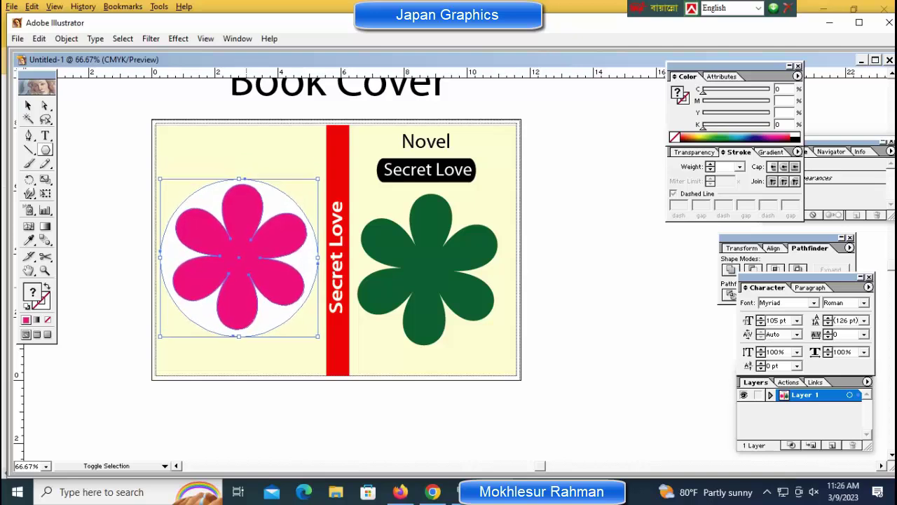
key("Up")
key("Up")
key("Up")
key("Up")
key("Up")
key("Up")
key("Up")
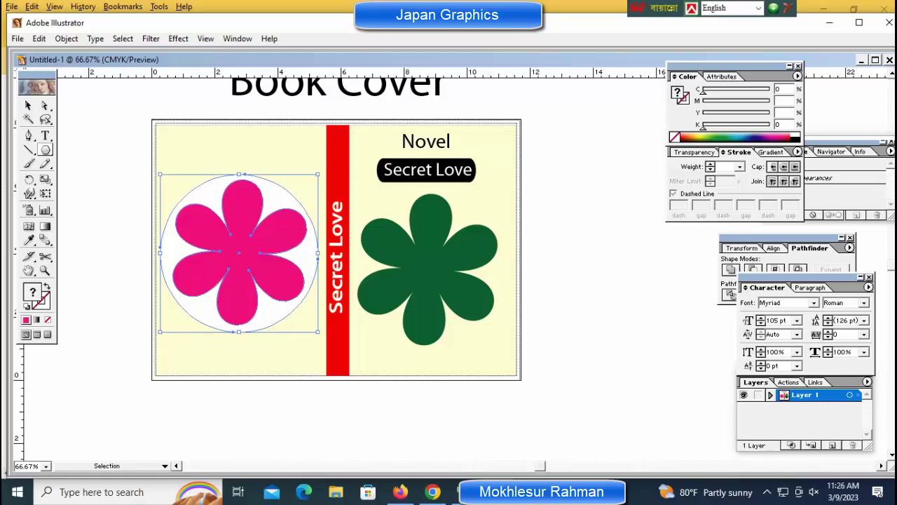
key("ctrl+shift+a")
Nudge the green flower on the front cover slightly away from the spine and up toward the "Secret Love" label.
left_click(429, 267)
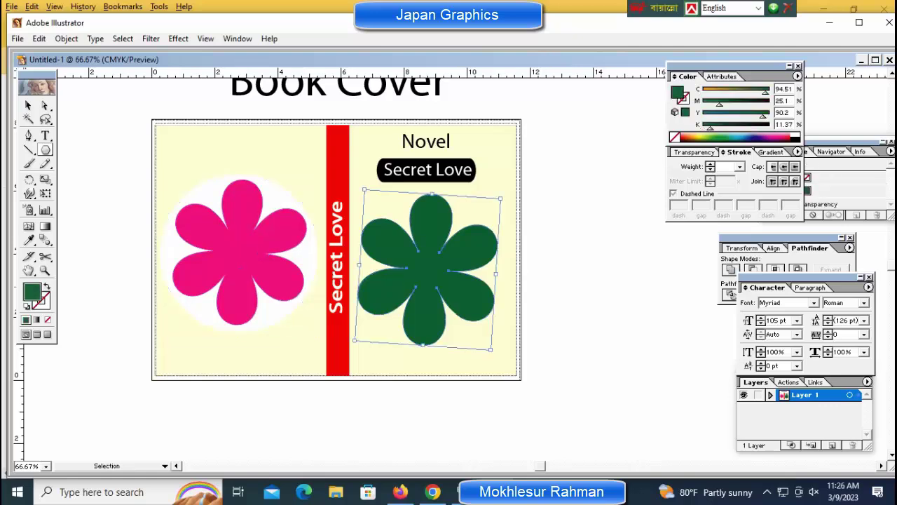
key("Right")
key("Right")
key("Right")
key("Right")
key("Right")
key("Right")
key("Right")
key("Right")
key("Right")
key("Right")
key("Right")
key("Up")
key("Up")
key("Up")
key("Up")
key("Up")
key("Up")
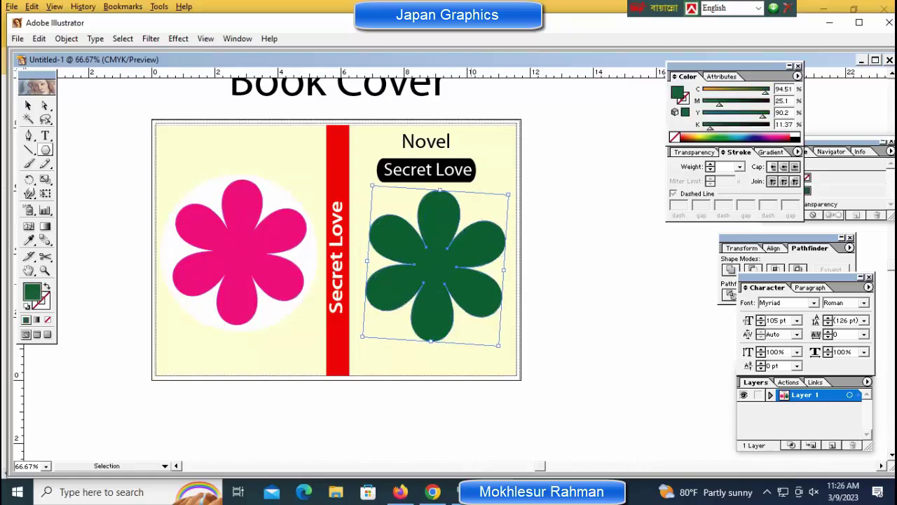
Shrink the green flower to a small ornament narrower than the spine, place it near the spine's lower end and deselect it.
key("ctrl")
key("ctrl")
left_click_drag(499, 345, 336, 354)
key("ctrl+shift+a")
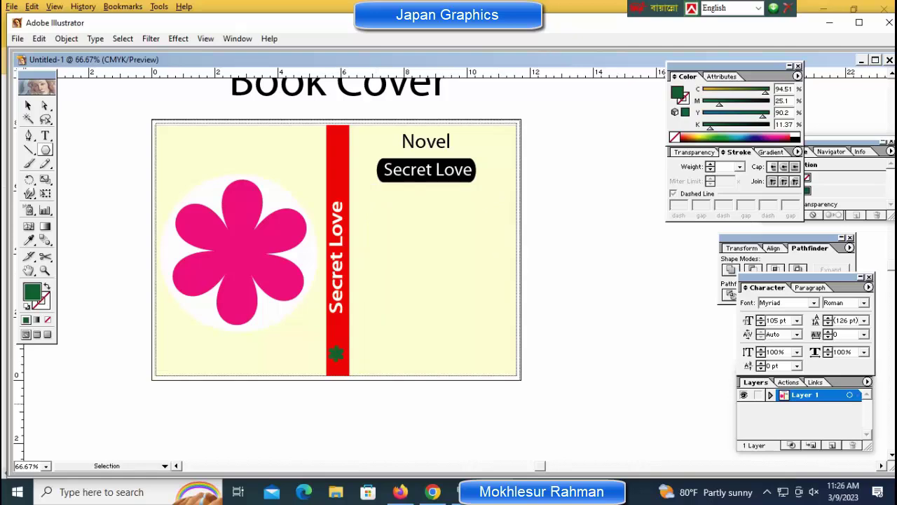
Try a 0.25 pt stroke on the small green spine flower, and remove the stroke again.
key("ctrl+equal")
key("ctrl+equal")
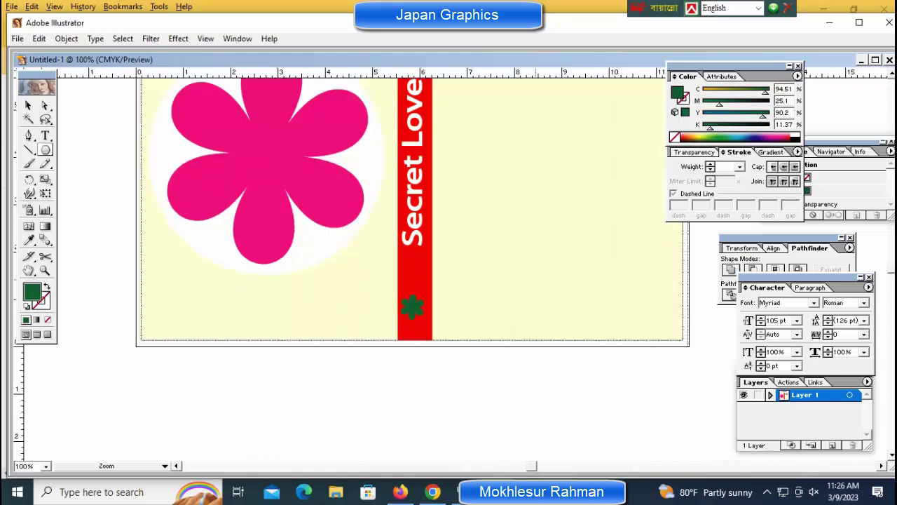
left_click(265, 300)
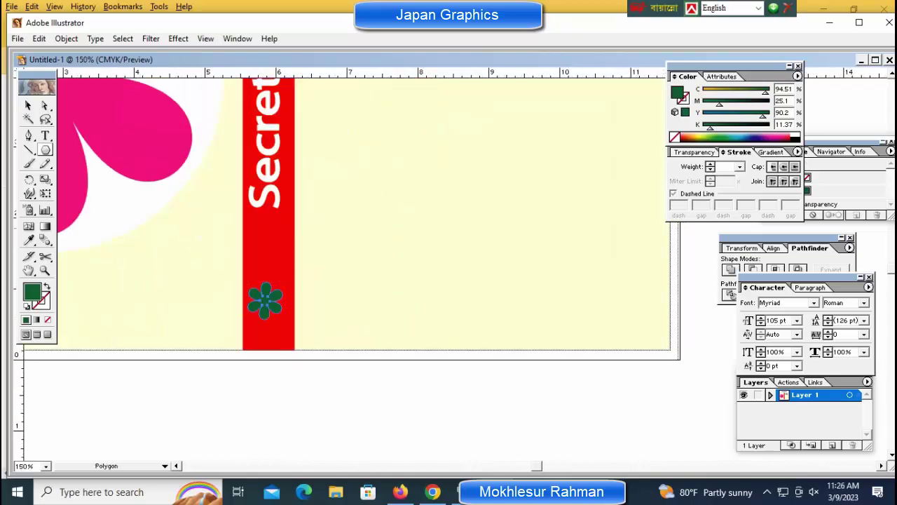
left_click(740, 166)
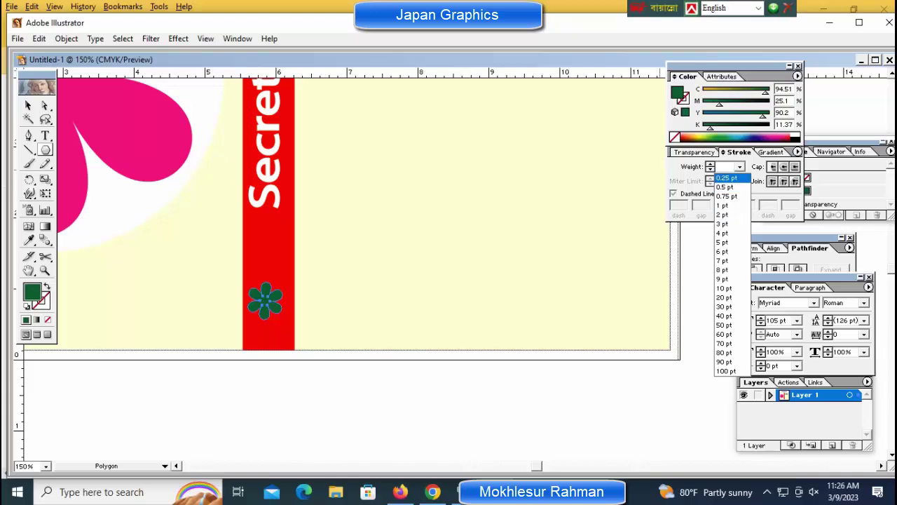
left_click(722, 176)
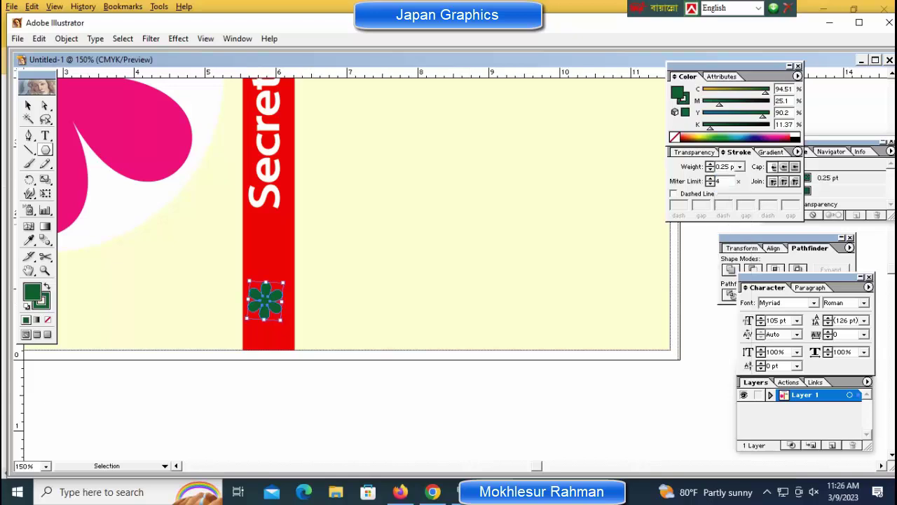
left_click(740, 167)
left_click(722, 175)
key("x")
key("slash")
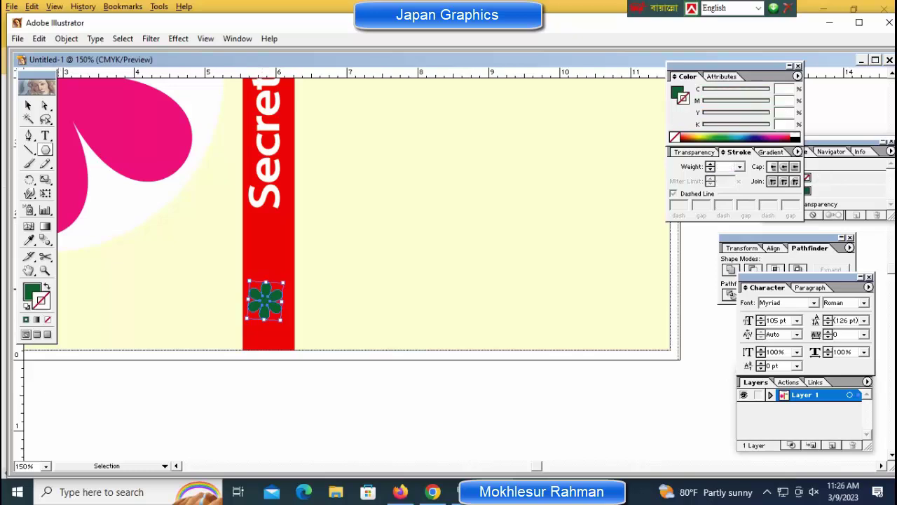
Shift the small green flower slightly to centre it across the spine near its lower end, and deselect it.
key("x")
key("ctrl+shift+a")
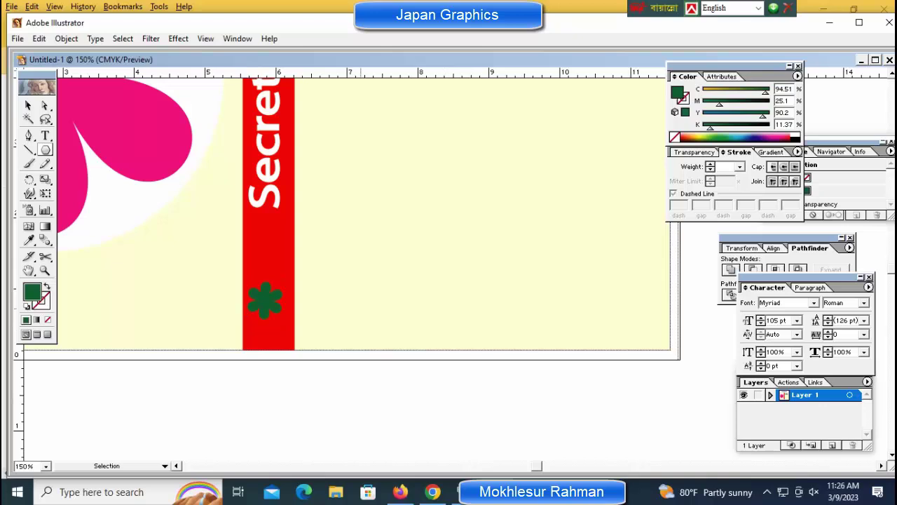
left_click(264, 301)
left_click_drag(265, 300, 269, 302)
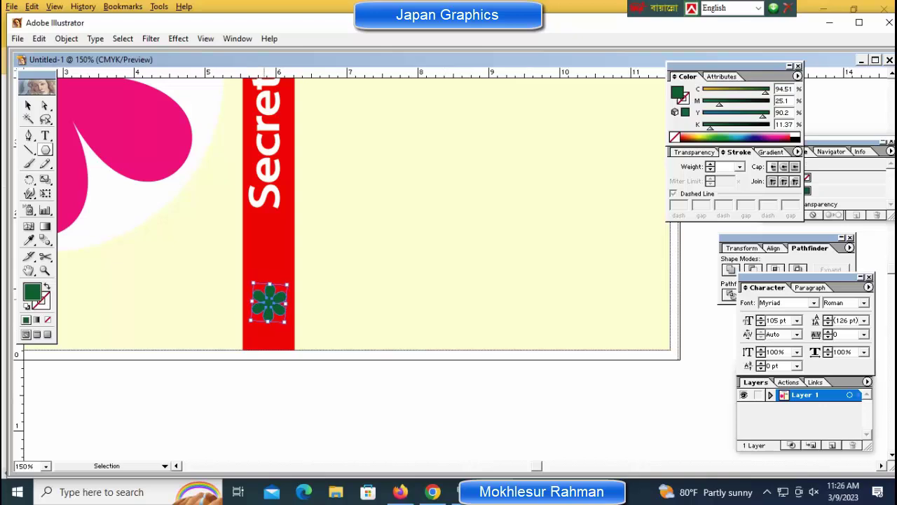
key("ctrl+minus")
key("ctrl+minus")
key("ctrl+minus")
key("ctrl+minus")
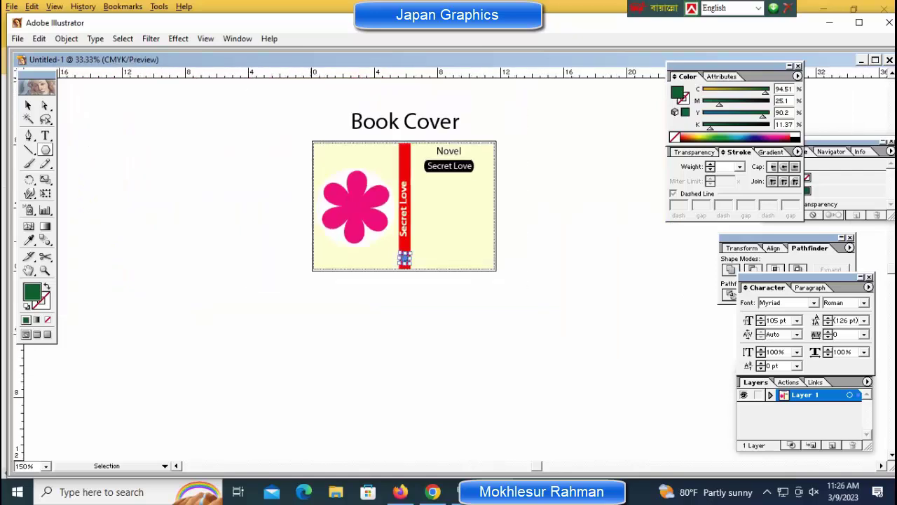
key("ctrl+minus")
key("ctrl+shift+a")
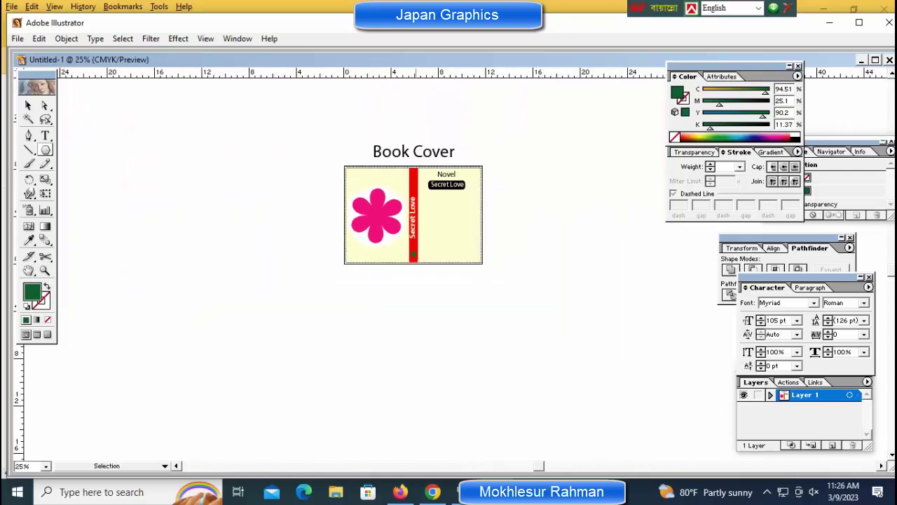
left_click_drag(414, 254, 530, 264)
key("ctrl+space")
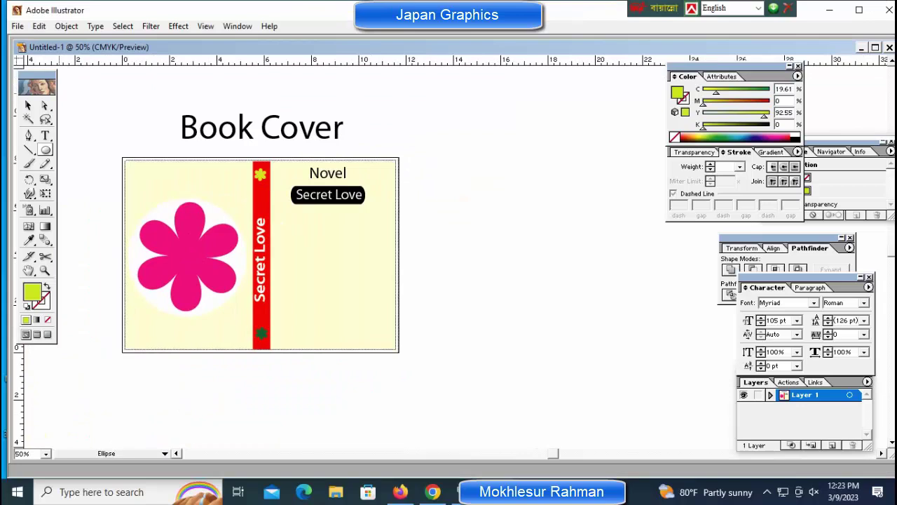
left_click(18, 26)
left_click(33, 170)
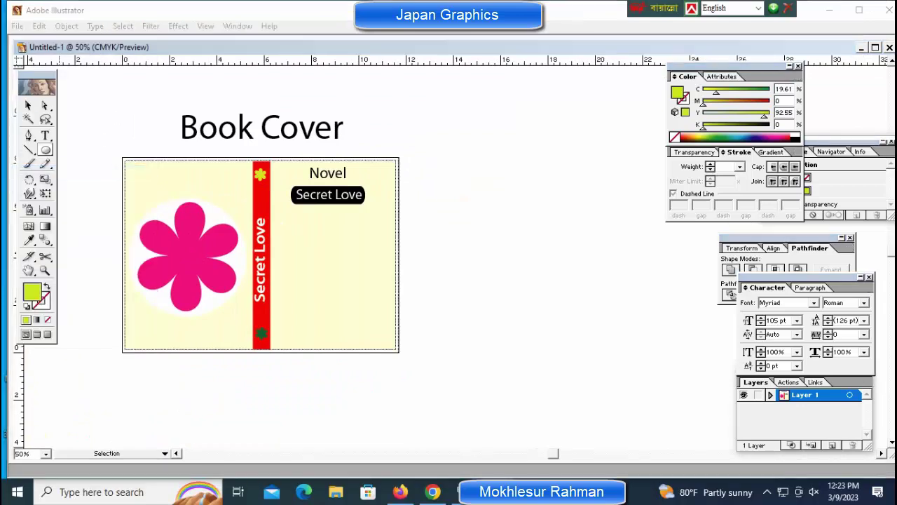
left_click(45, 200)
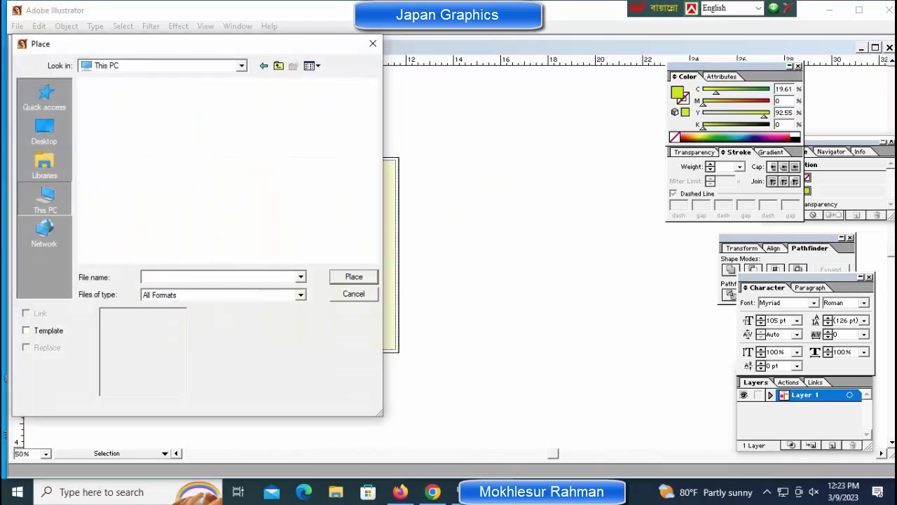
double_click(138, 185)
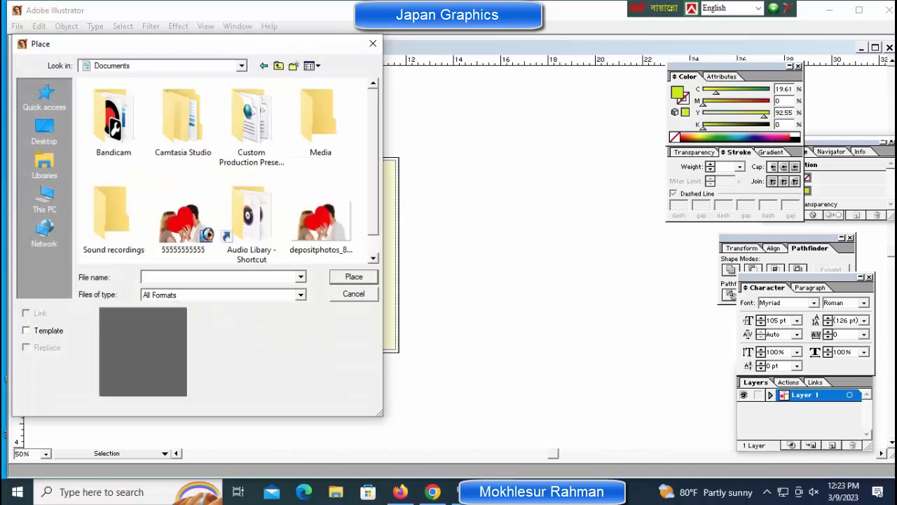
scroll(231, 170, "down", 1)
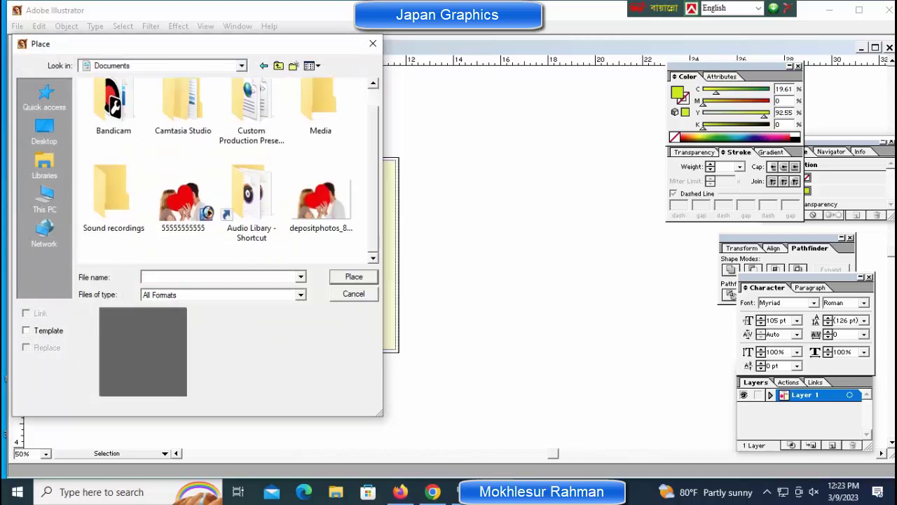
left_click(182, 203)
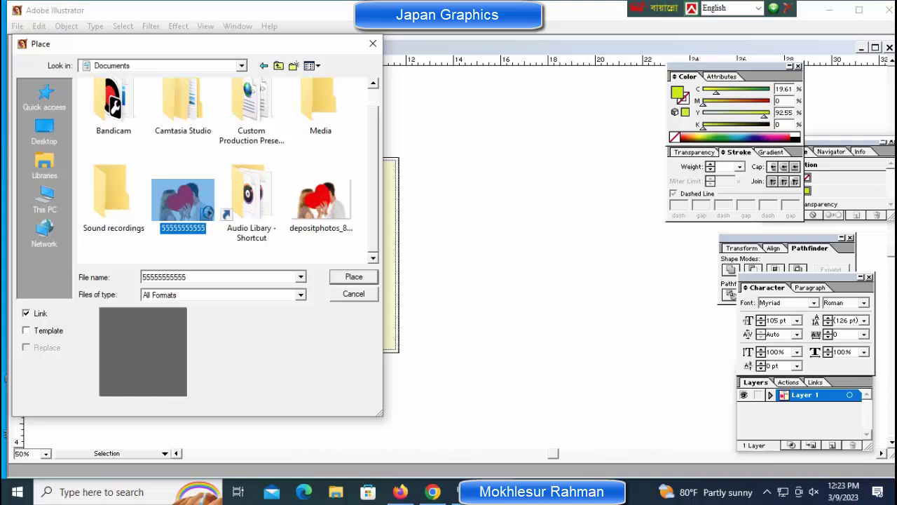
left_click(354, 277)
left_click_drag(451, 252, 332, 245)
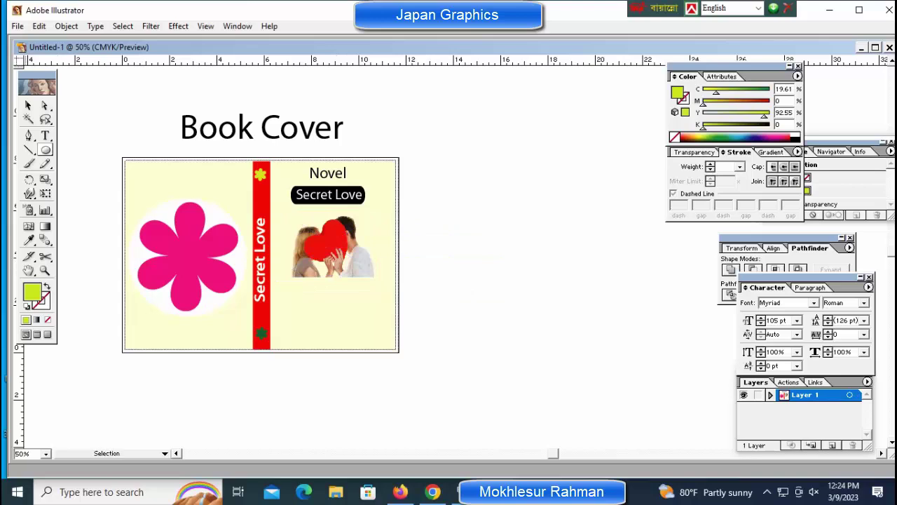
Place the linked Photoshop image 001 from the Desktop, shrink it and position it on the front cover below the couple photo.
left_click(18, 26)
left_click(33, 170)
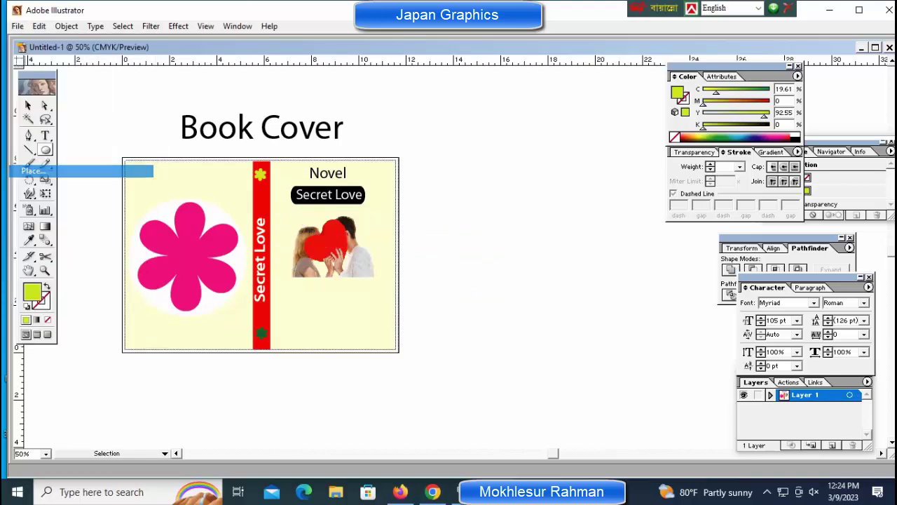
scroll(232, 170, "down", 1)
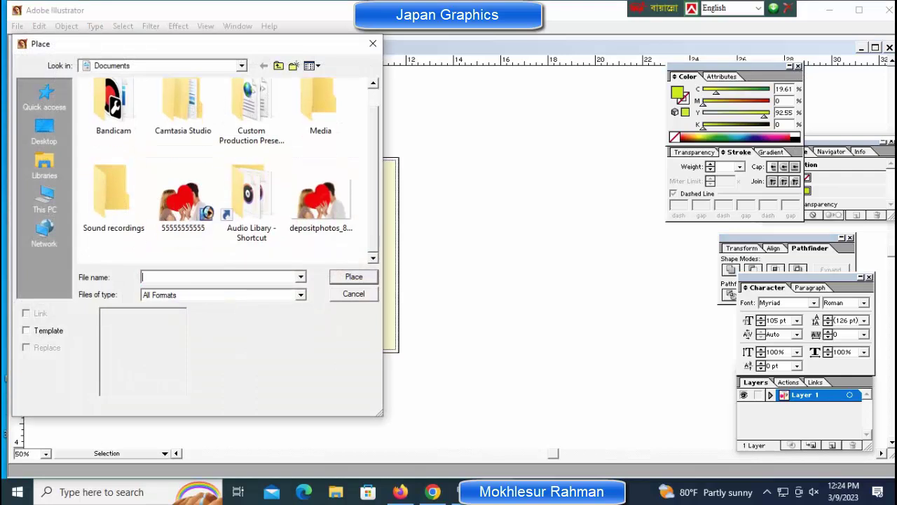
left_click(44, 130)
scroll(225, 172, "down", 3)
scroll(225, 172, "down", 5)
scroll(224, 172, "up", 4)
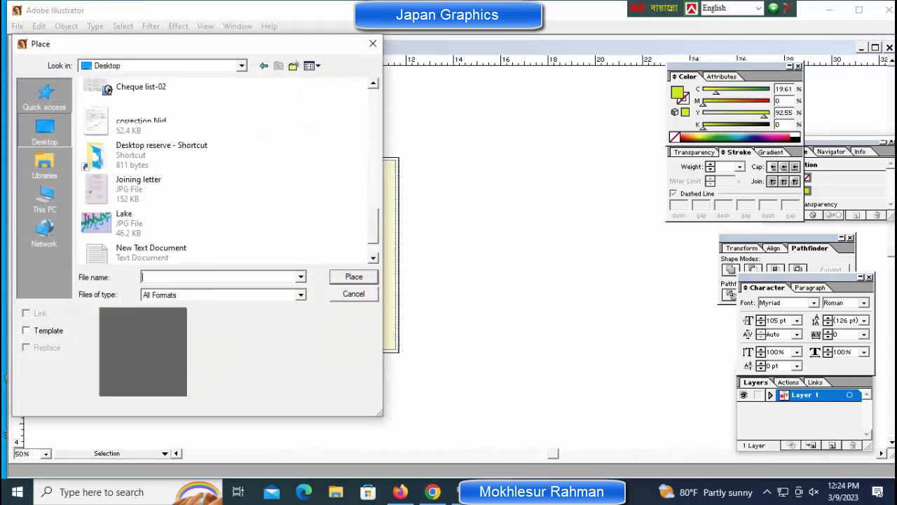
scroll(232, 171, "up", 6)
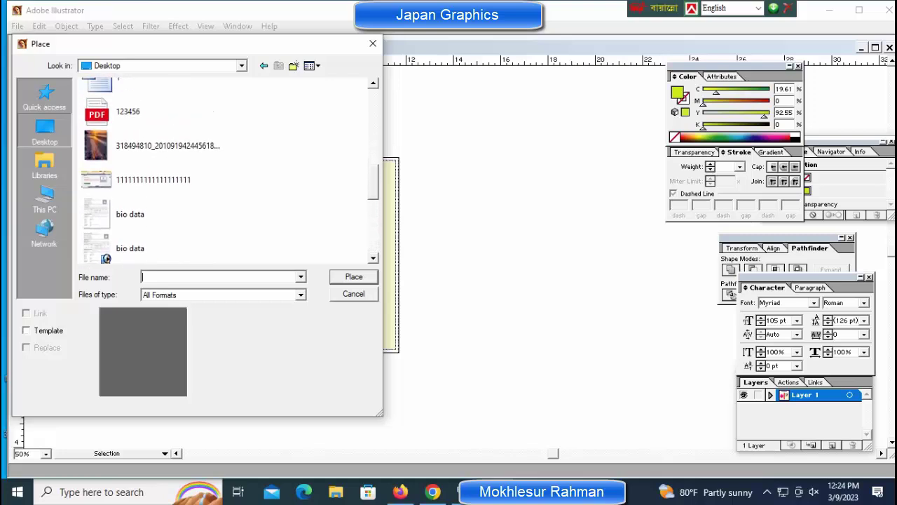
scroll(225, 172, "up", 2)
left_click(151, 143)
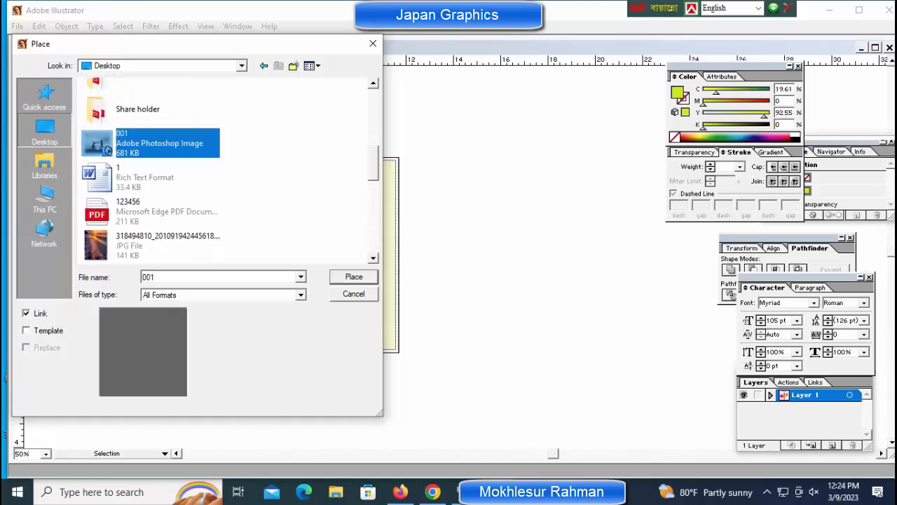
key("Return")
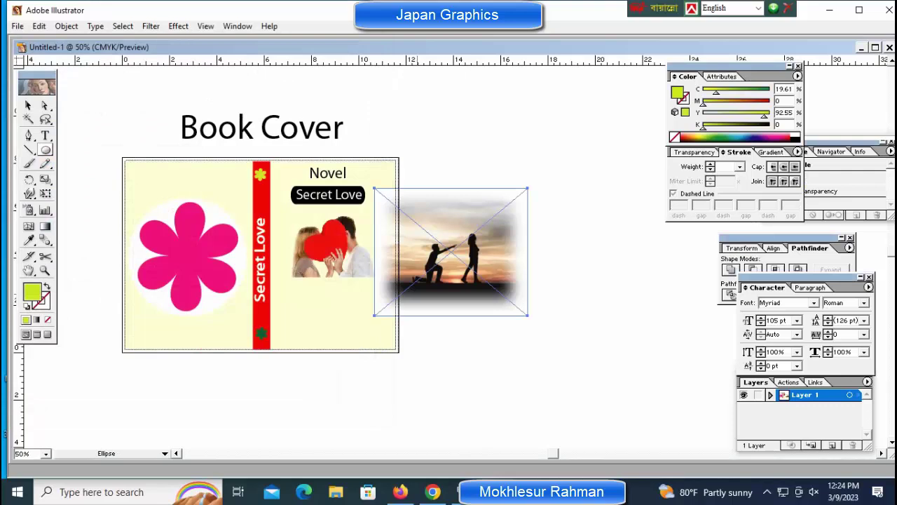
left_click_drag(374, 188, 401, 210)
left_click_drag(451, 252, 324, 313)
Move the couple photo up slightly toward the "Secret Love" label on the front cover.
left_click(330, 242)
left_click(324, 313)
left_click(330, 208)
left_click_drag(330, 208, 330, 199)
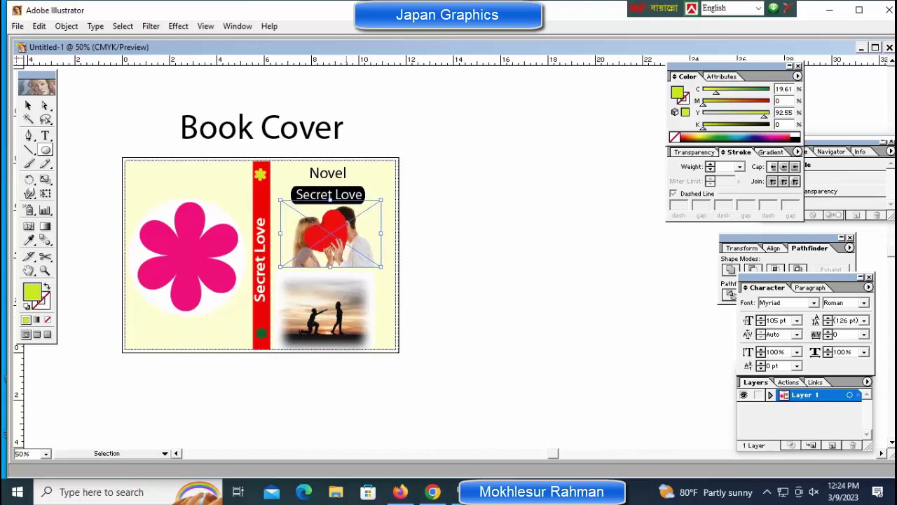
Shrink the sunset silhouette image a little more, move it directly beneath the couple photo and deselect it.
left_click(324, 314)
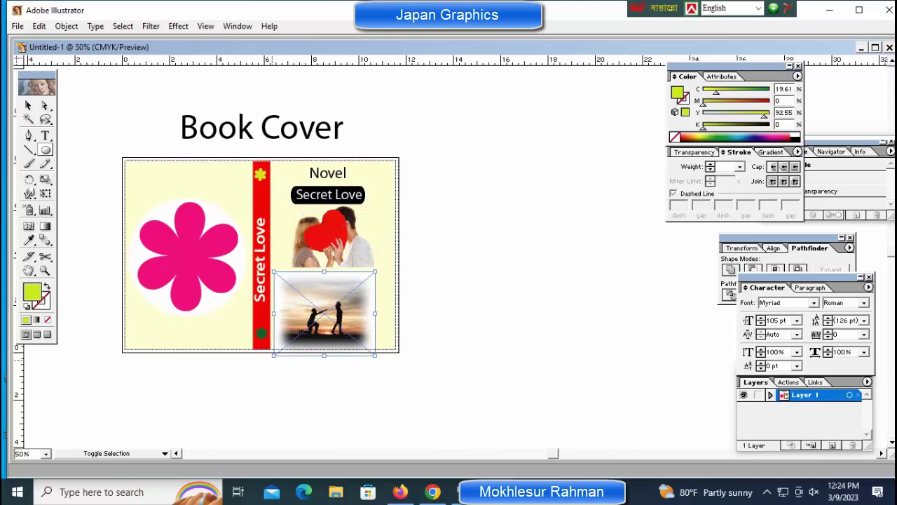
left_click_drag(273, 356, 280, 350)
mouse_move(324, 313)
left_mouse_down()
mouse_move(343, 304)
mouse_move(334, 305)
left_mouse_up()
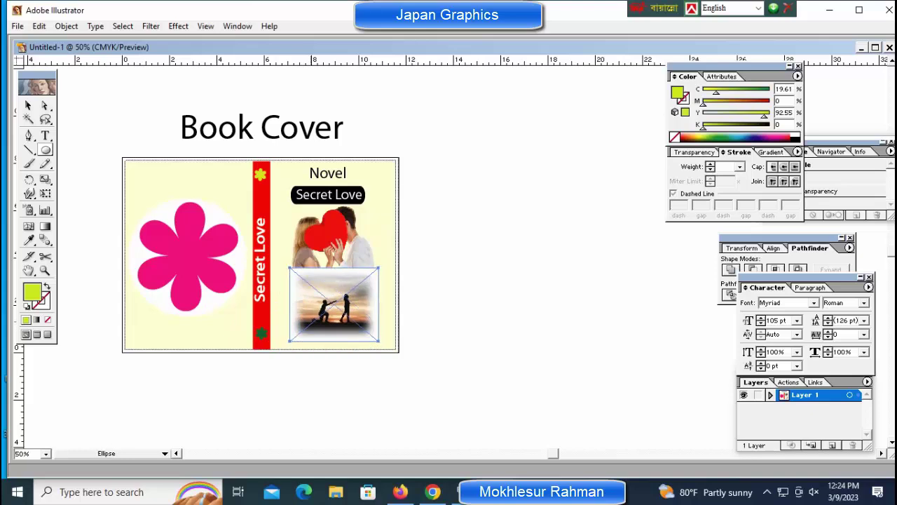
key("ctrl+shift+a")
Reselect the silhouette image and nudge it down and slightly toward the spine, leaving a small gap under the couple photo.
key("ctrl+plus")
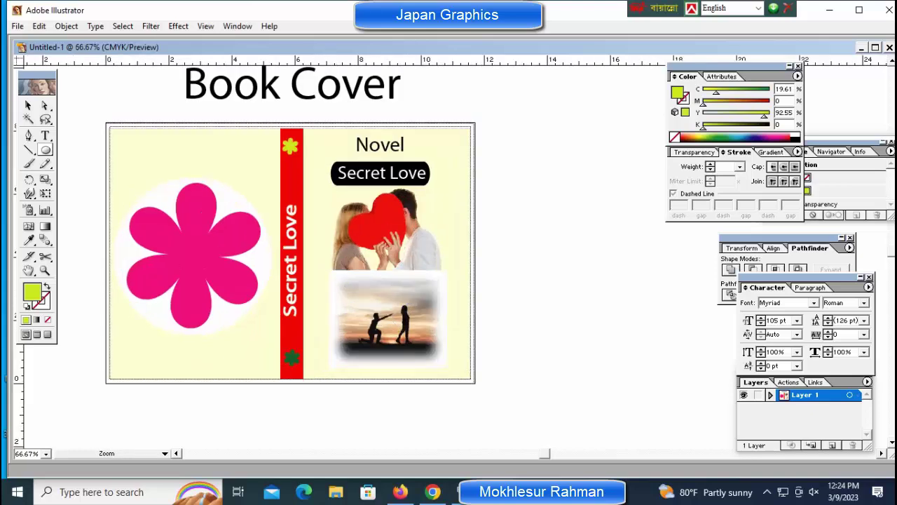
key("ctrl+plus")
key("ctrl+z")
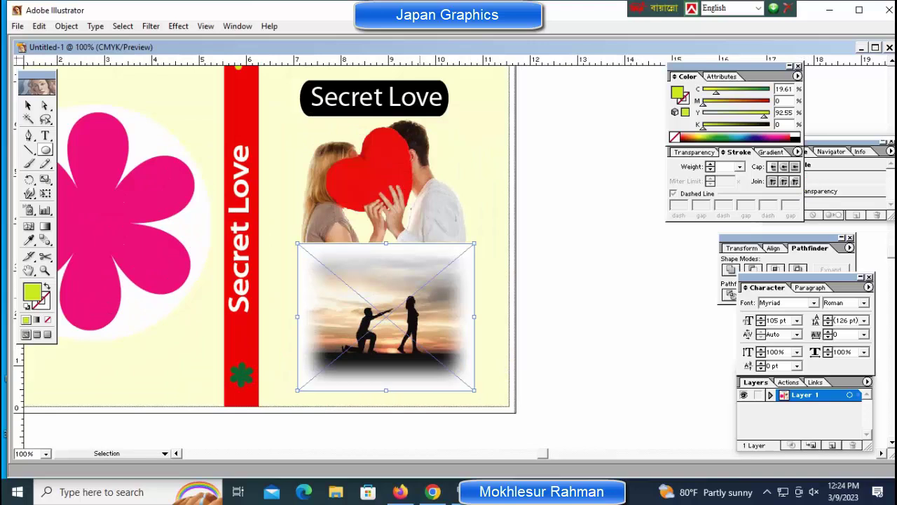
key("shift+Down")
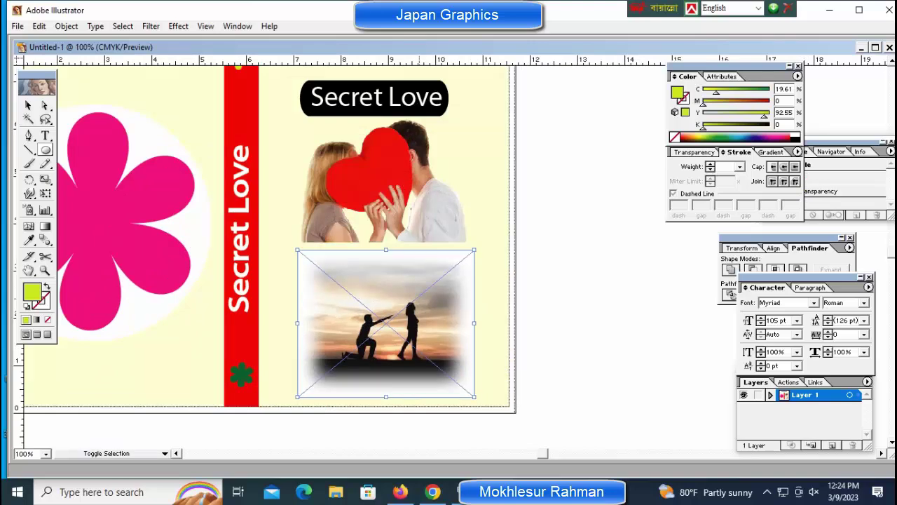
key("Down")
key("Down")
key("Down")
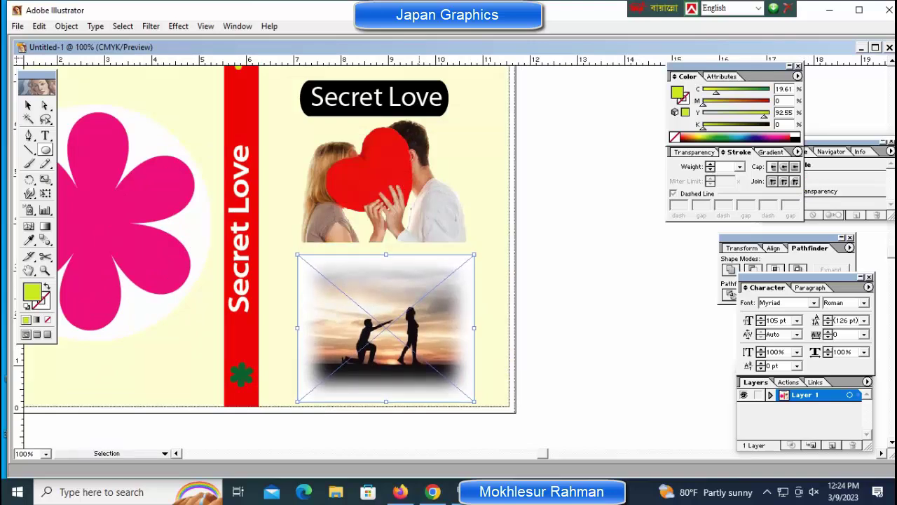
key("Left")
key("Up")
key("Up")
key("Up")
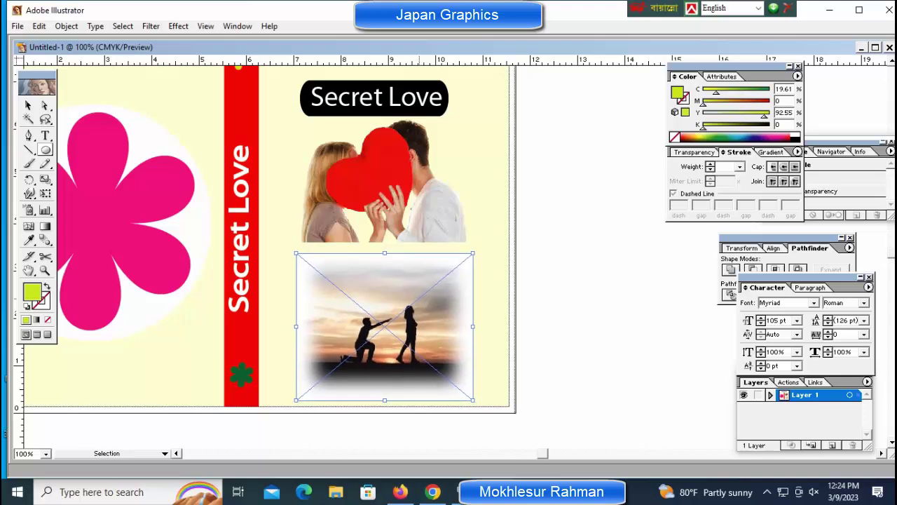
Nudge the couple photo down until its lower edge meets the silhouette image, and deselect it.
left_click(378, 182)
key("shift+Down")
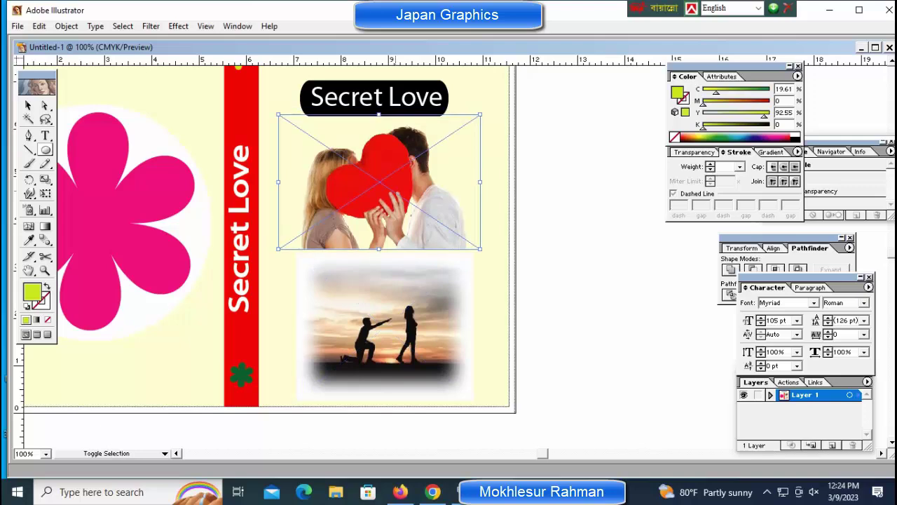
key("Down")
key("Down")
key("Down")
key("Down")
key("Down")
key("Down")
key("Down")
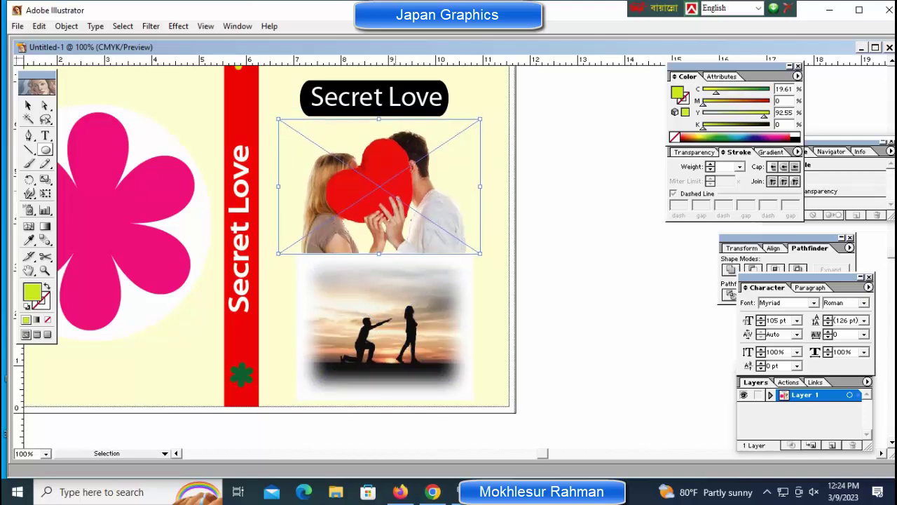
key("ctrl+shift+a")
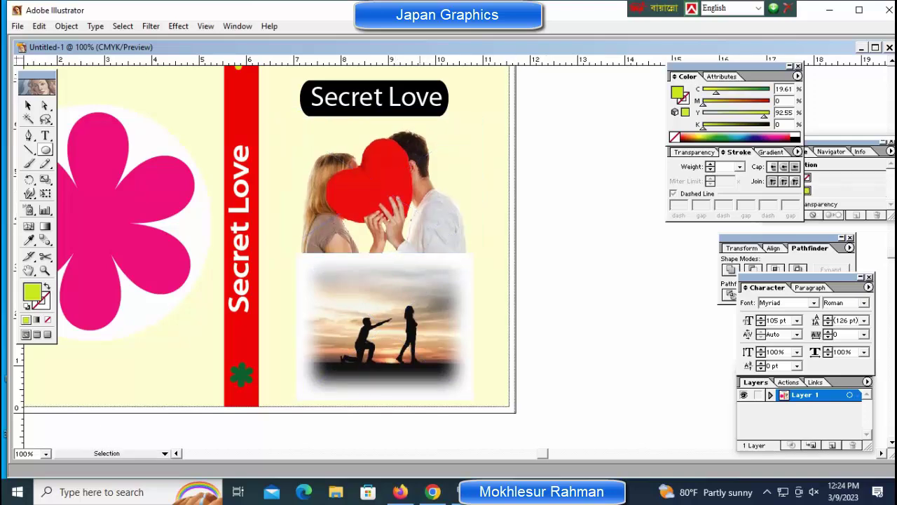
Recolour the black rounded label behind the front "Secret Love" text green and deselect it.
left_click(377, 98)
left_click(446, 99, "ctrl")
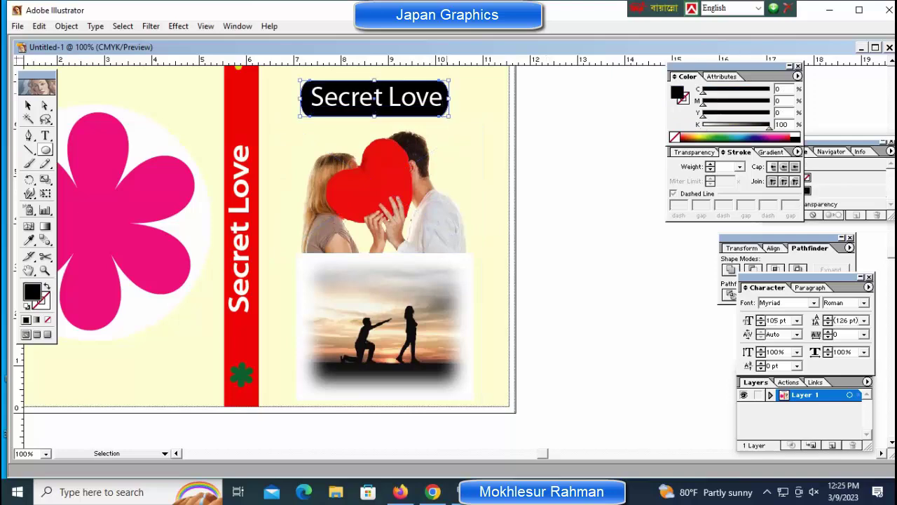
left_click(715, 137)
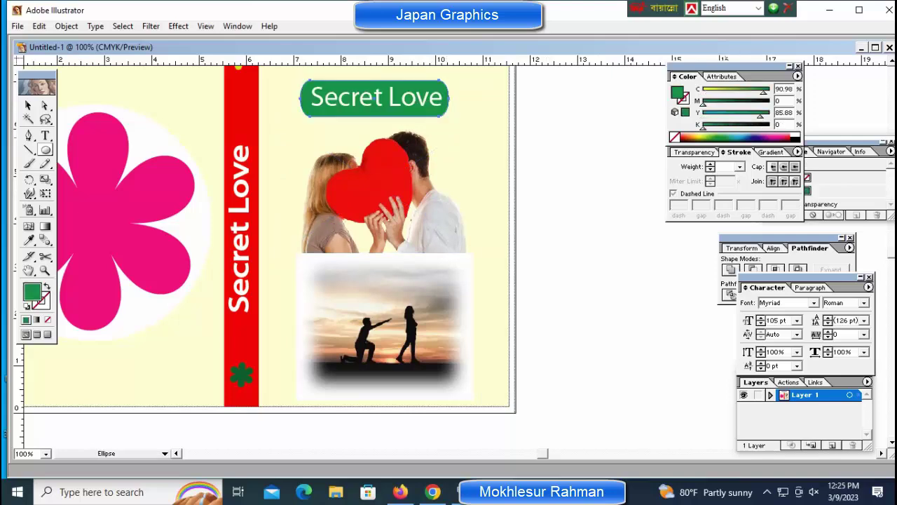
key("ctrl+shift+a")
Shrink the "Book Cover" heading to 71.7 pt, move it down just above the cover and deselect it.
key("ctrl+minus")
key("ctrl+minus")
key("ctrl+minus")
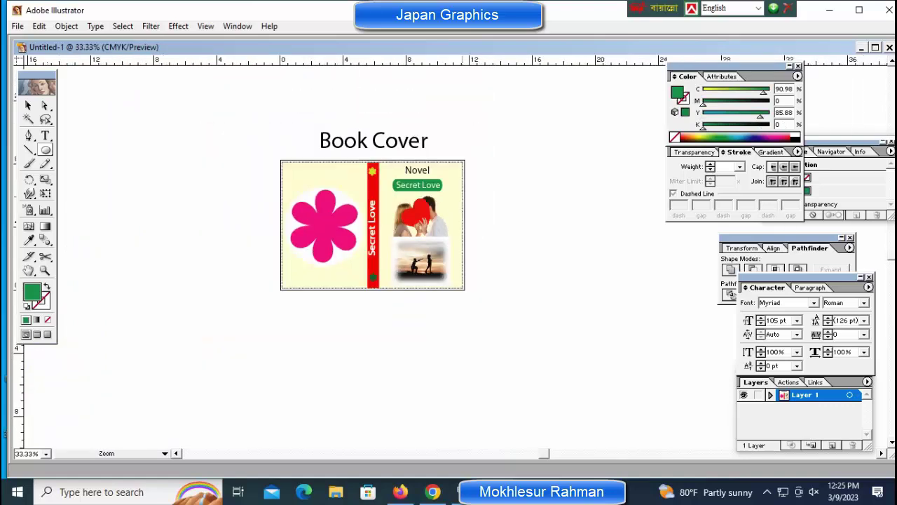
key("ctrl+plus")
left_click(267, 167, "ctrl")
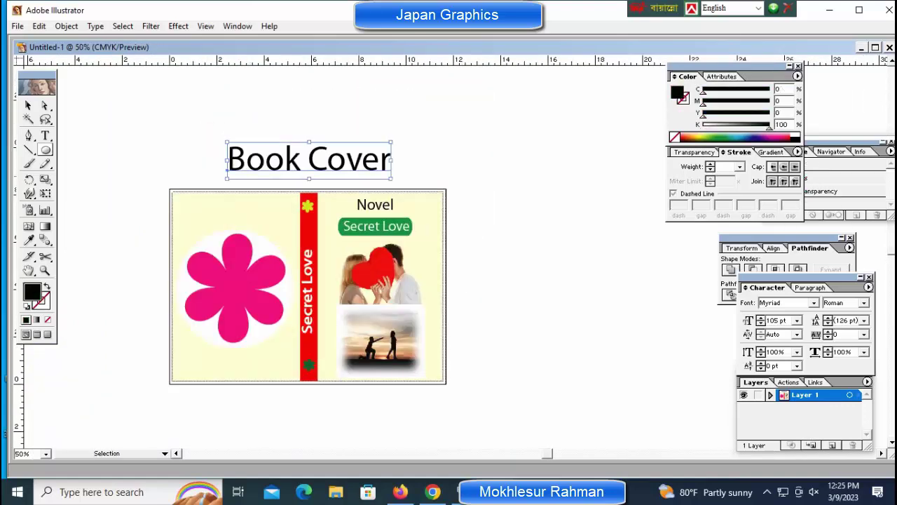
left_click_drag(226, 142, 253, 148)
left_click_drag(308, 159, 318, 172)
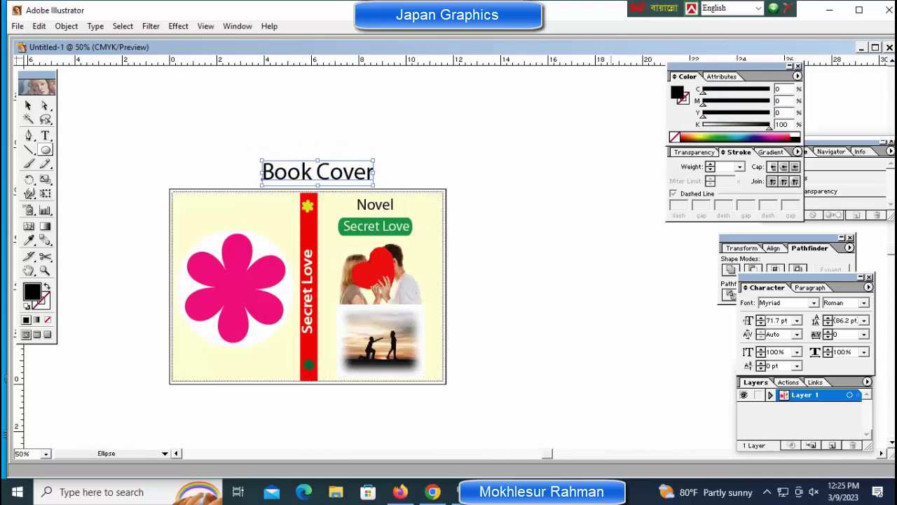
key("ctrl+shift+a")
key("z")
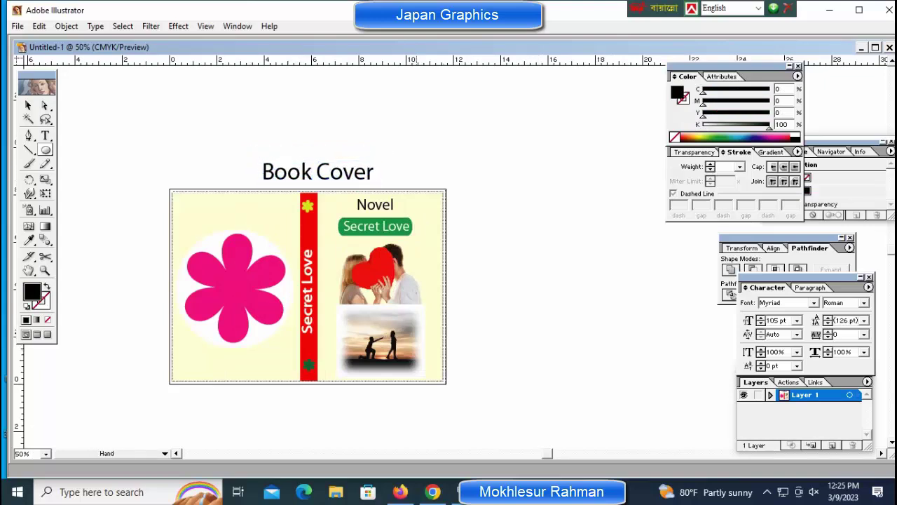
Enlarge the couple photo and the silhouette image together very slightly, and deselect them.
scroll(308, 240, "down", 3)
left_click(379, 175, "ctrl")
left_click(379, 246, "ctrl+shift")
left_click_drag(428, 282, 430, 285)
key("ctrl+shift+a")
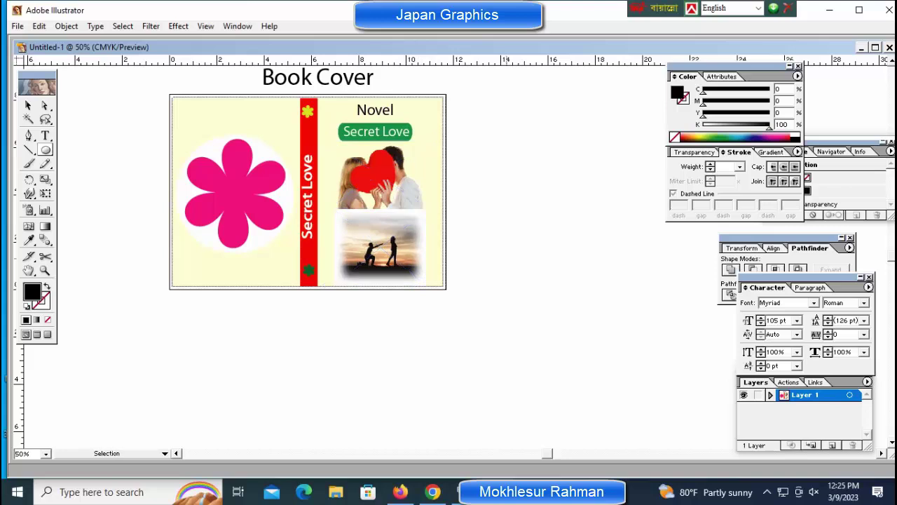